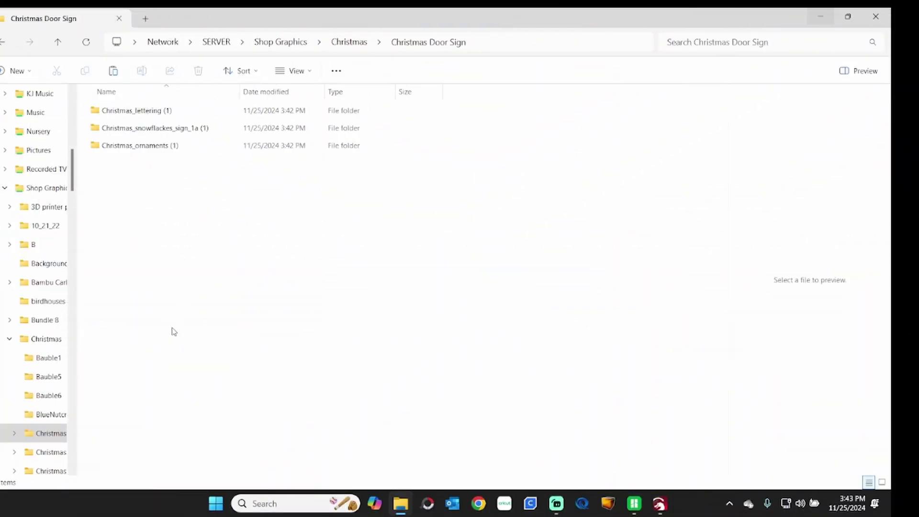
- Browse past the ornaments and lettering folders into the Christmas_snowflackes_sign_1a (1) folder
click(131, 150)
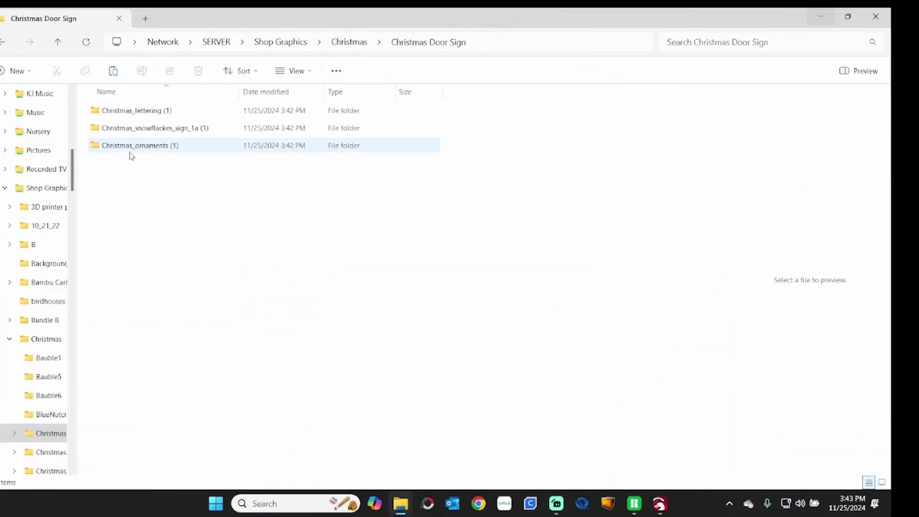
click(136, 113)
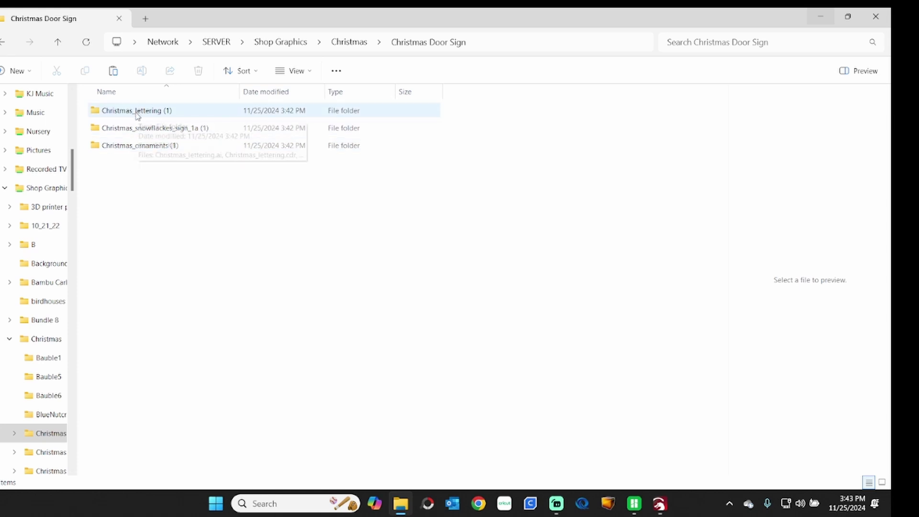
click(138, 130)
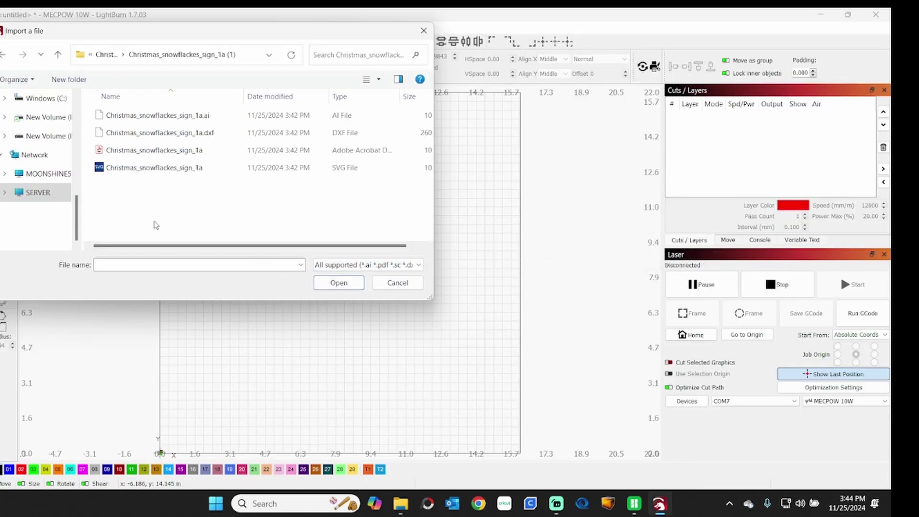
- Import the Christmas_snowflackes_sign_1a SVG, a 10.63 × 12.96 in round snowflake ornament sign
double_click(152, 168)
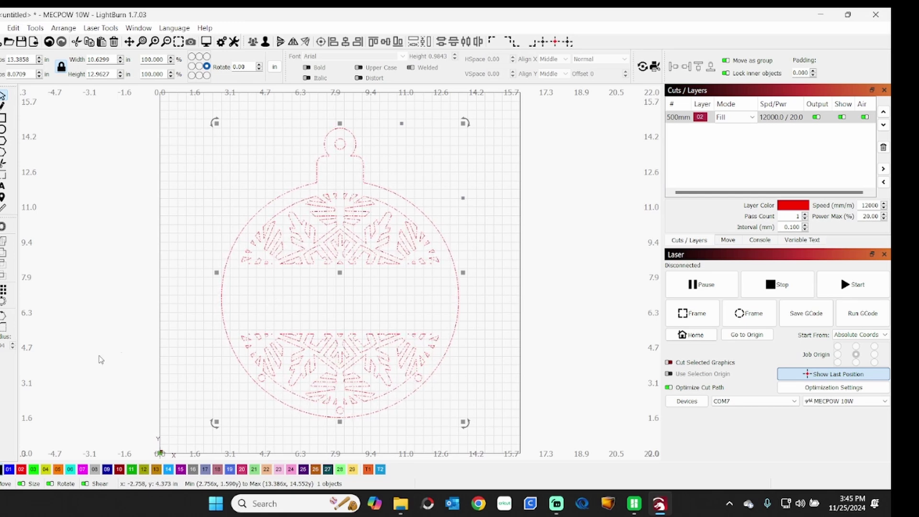
- Put the ornament on Line layer 00, move it right of the bed, and paste an ungrouped copy
click(2, 469)
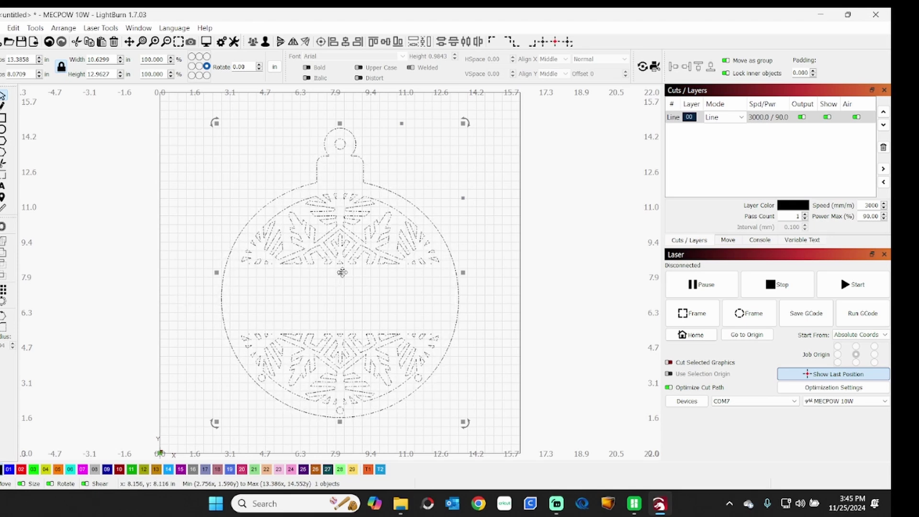
drag(341, 273, 649, 280)
click(357, 288)
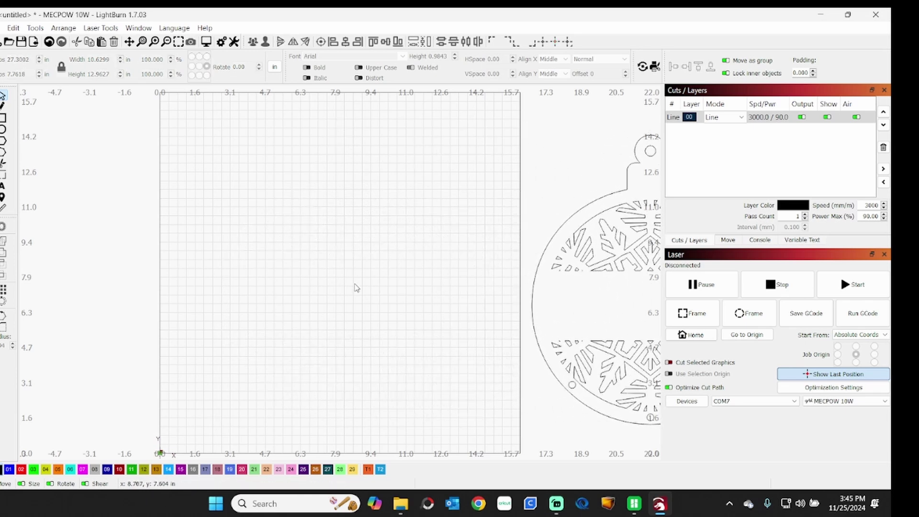
key(ctrl+v)
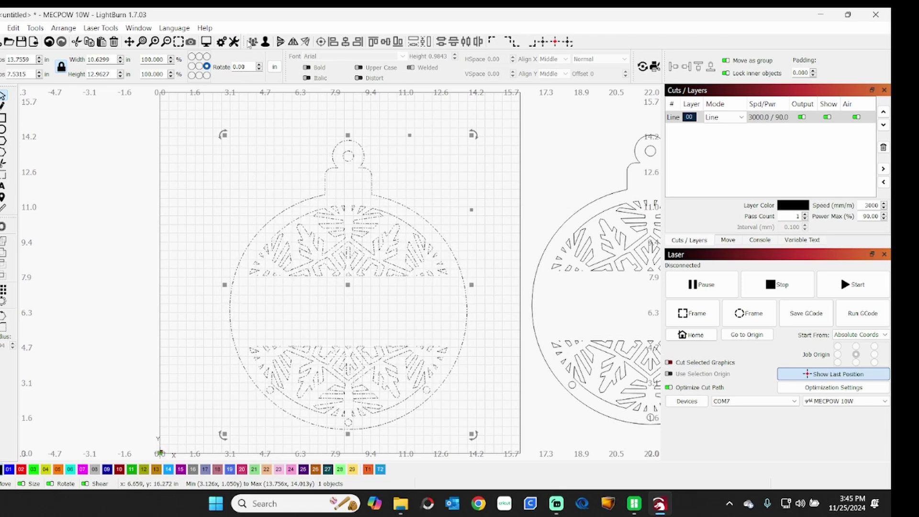
click(265, 42)
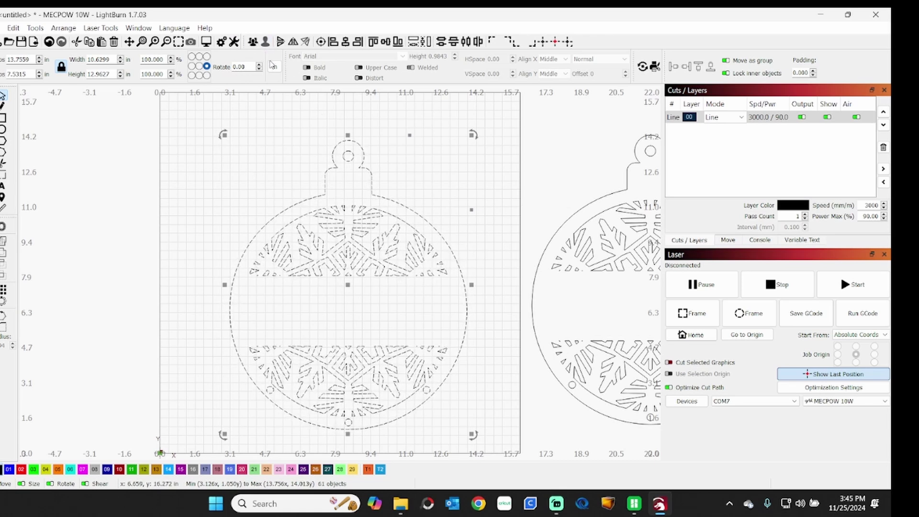
- Delete the copy's snowflake cutouts, leaving only the outline with hanger and three holes
click(204, 271)
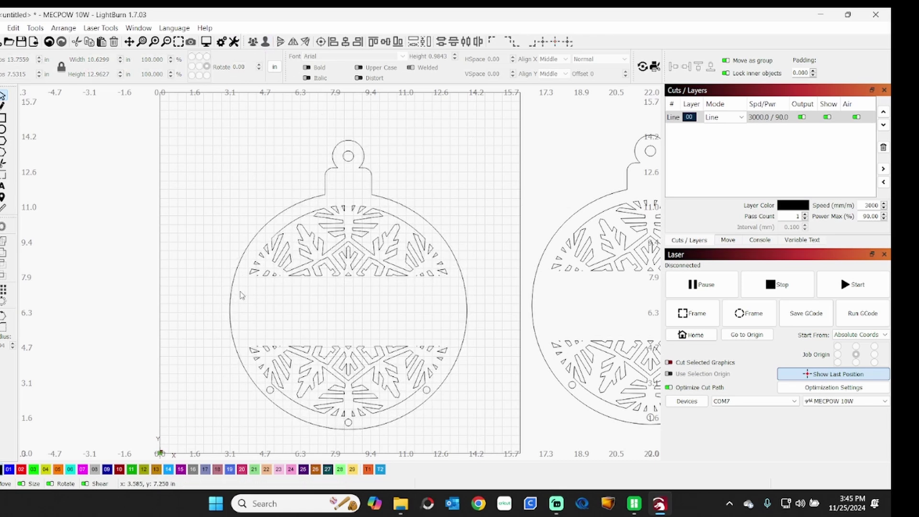
drag(279, 293, 412, 223)
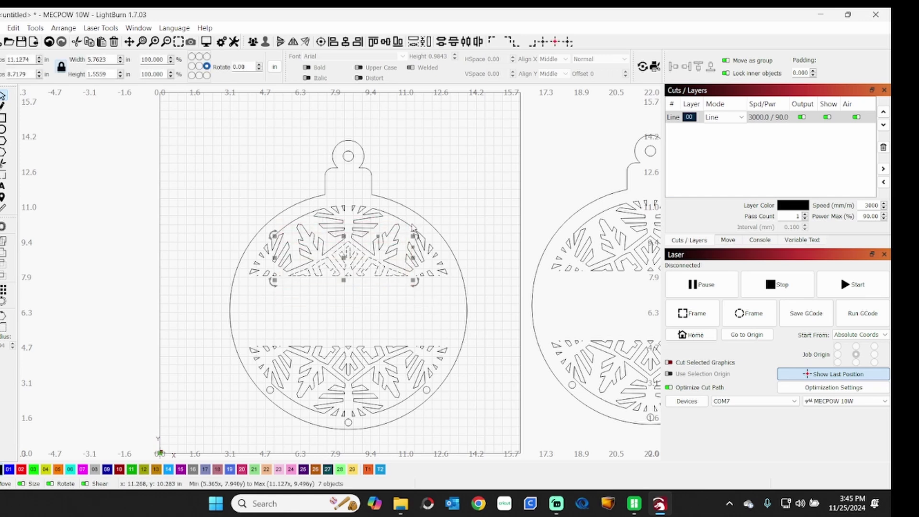
key(Delete)
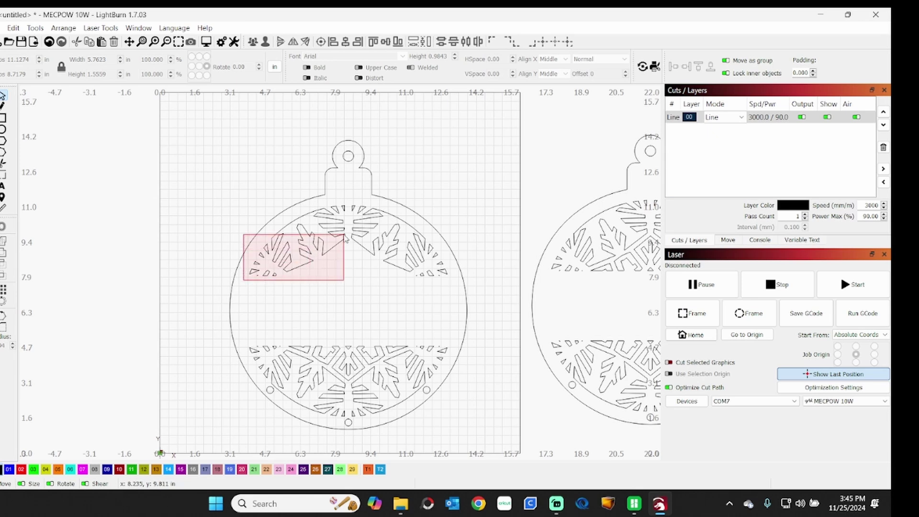
drag(345, 237, 344, 234)
key(Delete)
drag(386, 338, 446, 375)
key(Delete)
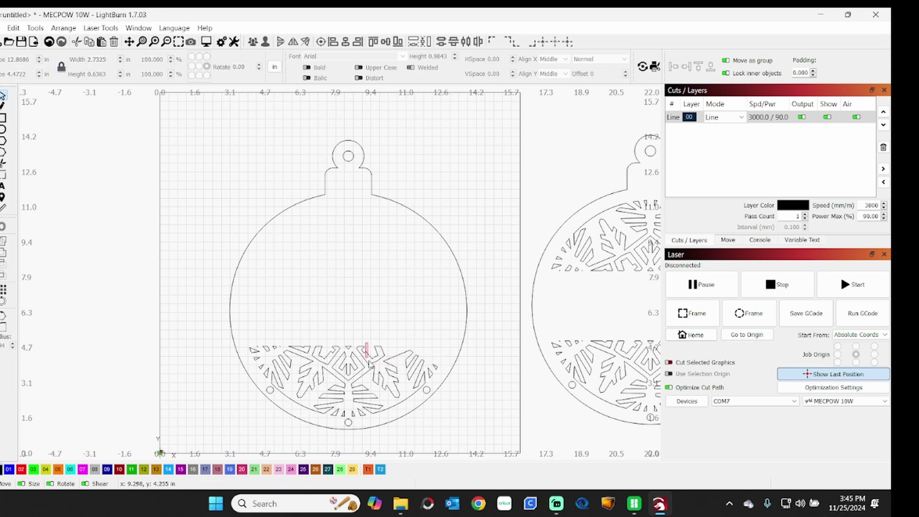
drag(368, 360, 435, 398)
key(Delete)
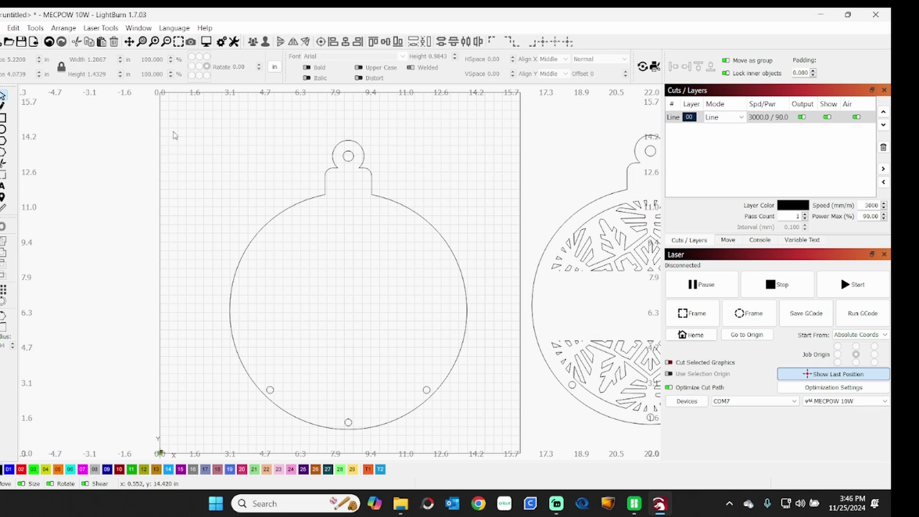
drag(181, 122, 503, 454)
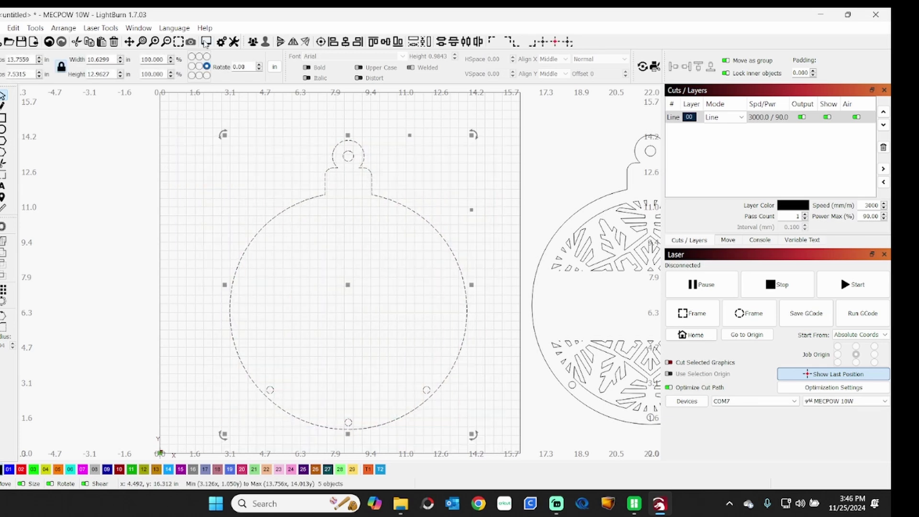
- Group the outline, move it left of the bed, and save as 'christmas door sign' in Christmas 2024
click(253, 44)
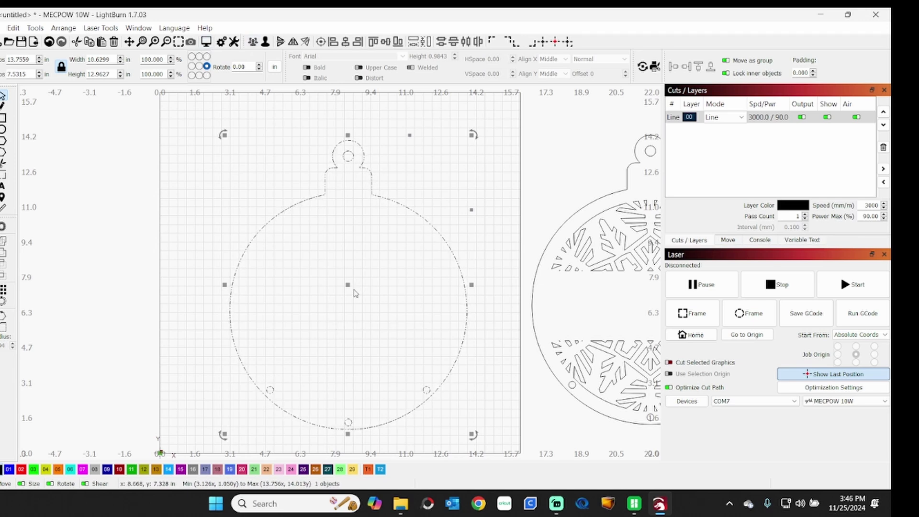
drag(348, 285, 29, 286)
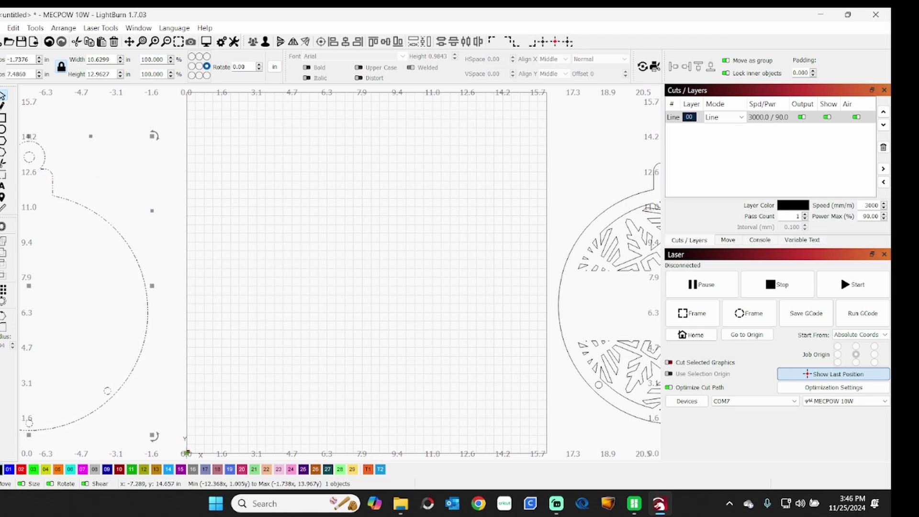
click(2, 30)
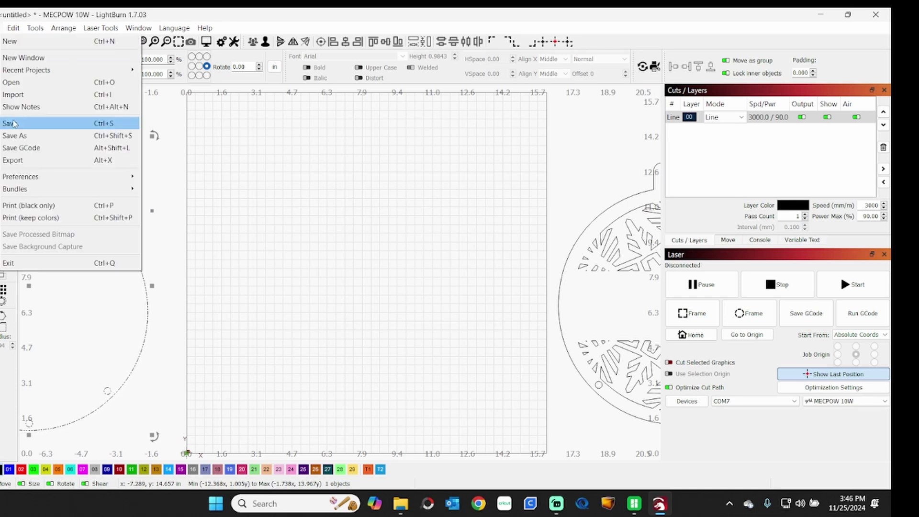
click(10, 137)
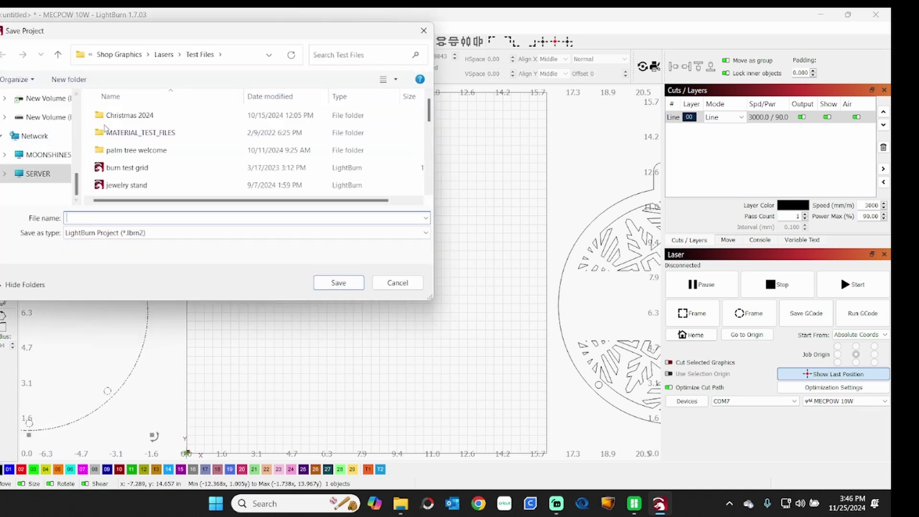
double_click(135, 116)
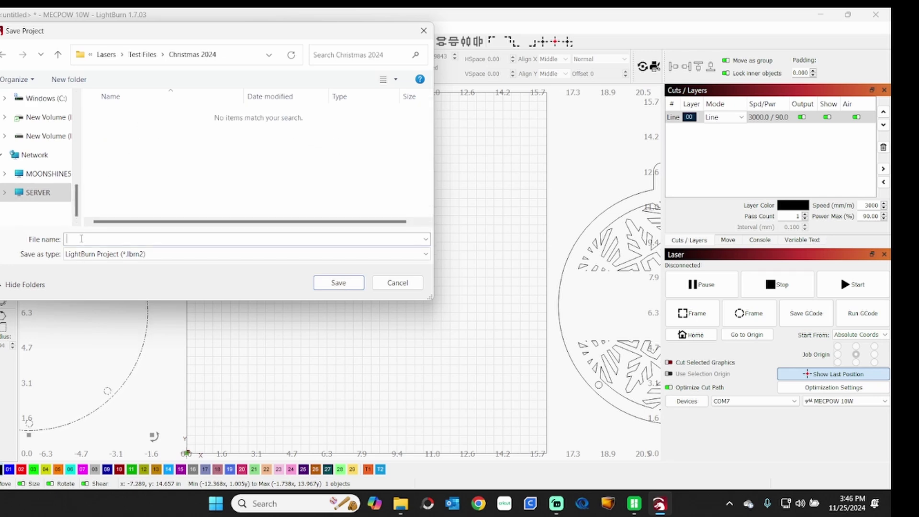
text(christmas door sign)
key(Return)
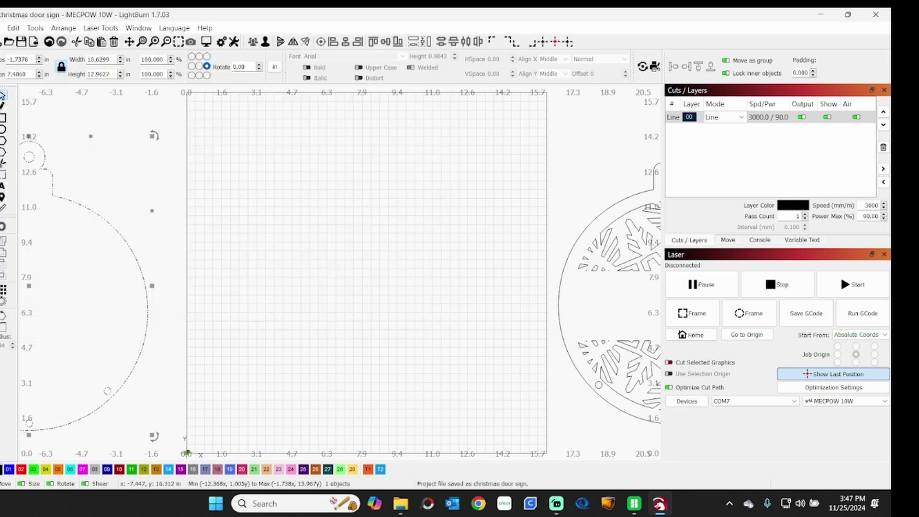
- Import the Christmas_lettering SVG from the Christmas_lettering (1) folder onto new Fill layer 02
click(36, 44)
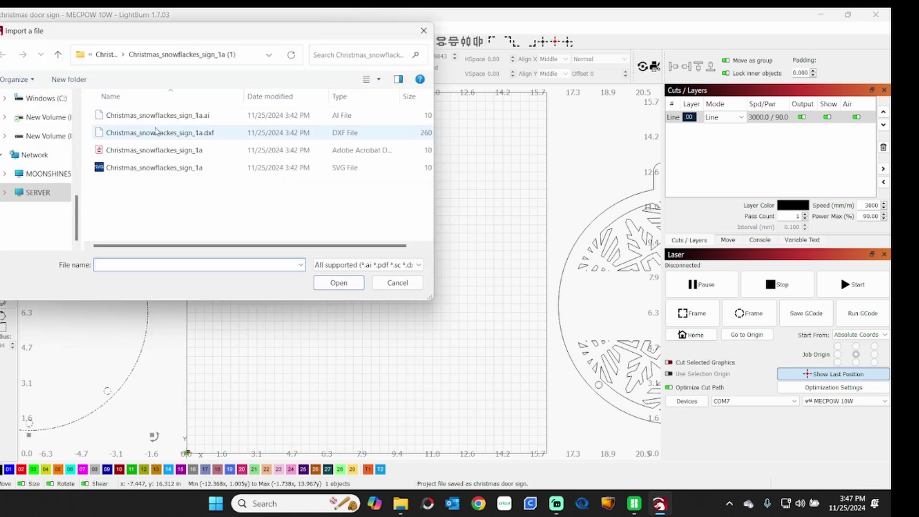
click(58, 56)
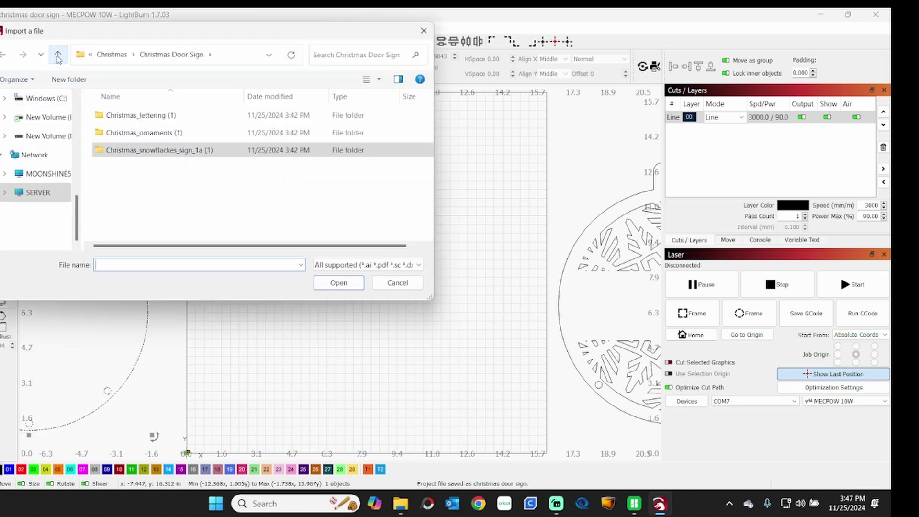
double_click(142, 118)
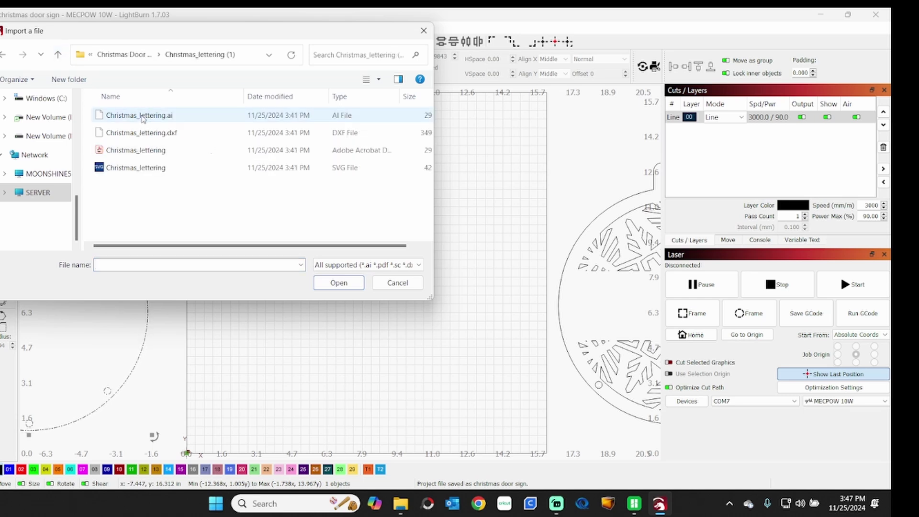
double_click(137, 170)
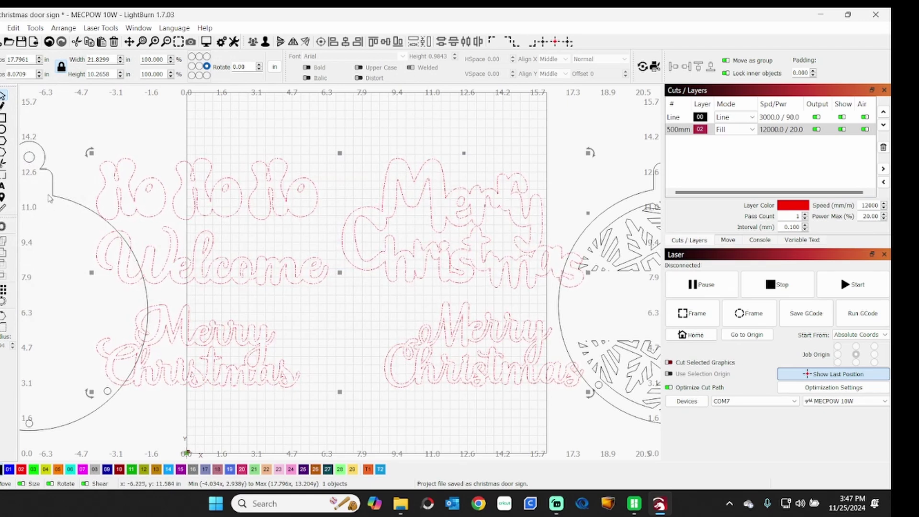
- Move the plain outline and the snowflake ornament off the bed to the right, one above the other
click(51, 193)
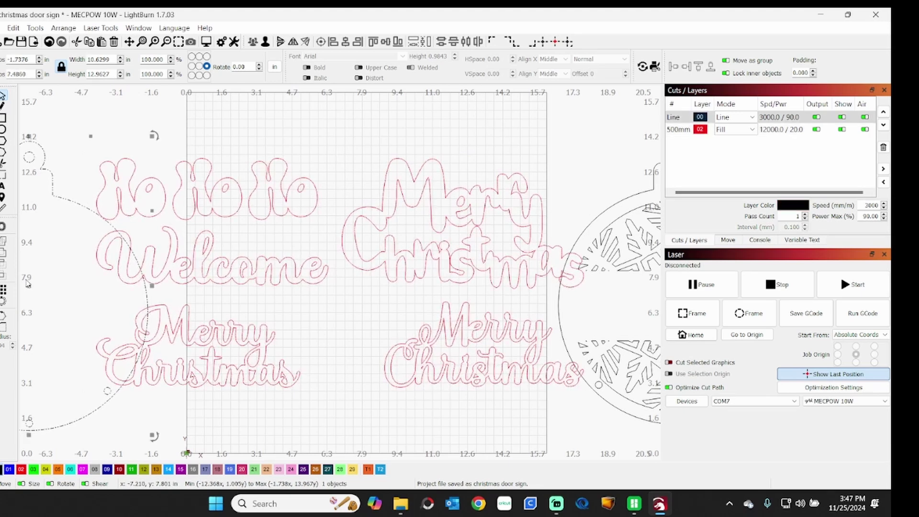
scroll(27, 287, down, 3)
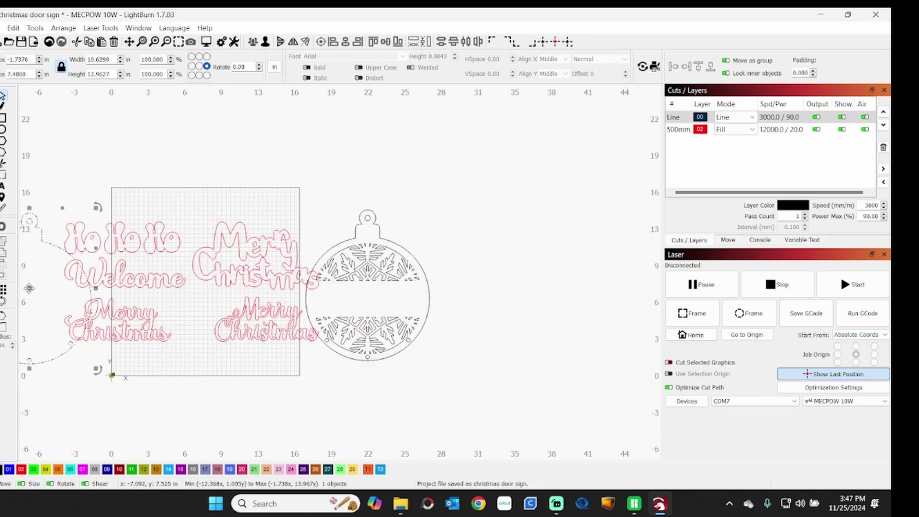
drag(30, 288, 600, 174)
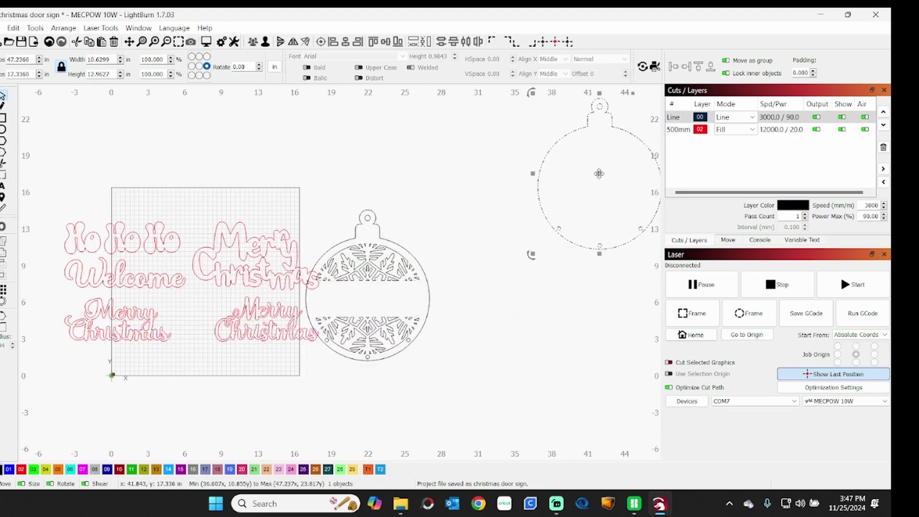
click(356, 271)
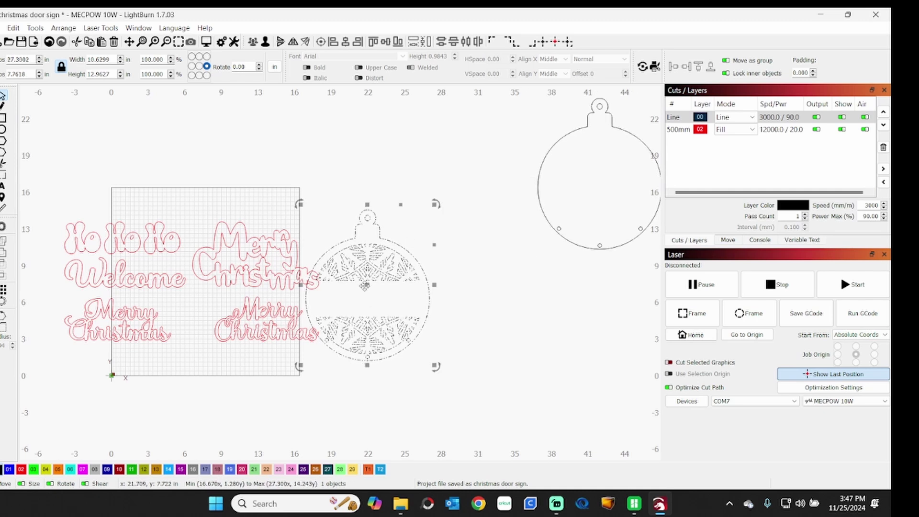
drag(369, 289, 600, 352)
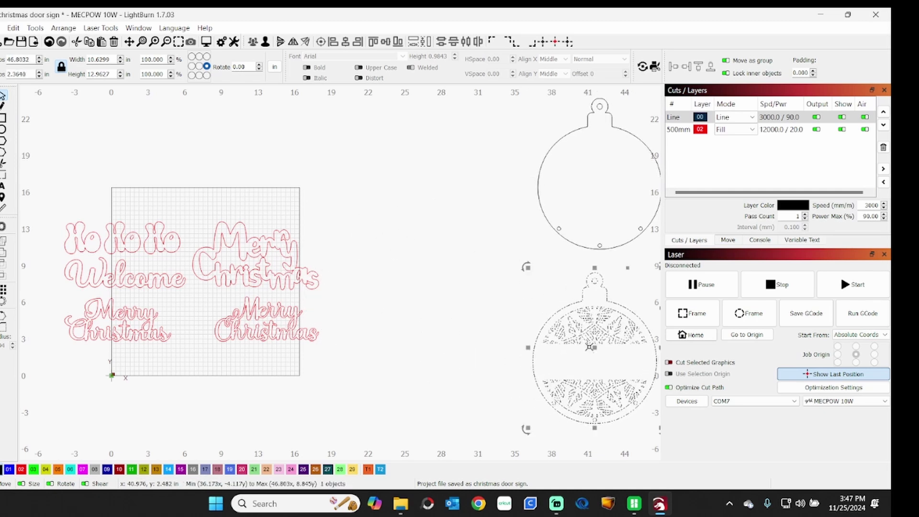
- Put all the lettering designs on Line layer 00 and ungroup them
drag(42, 201, 380, 372)
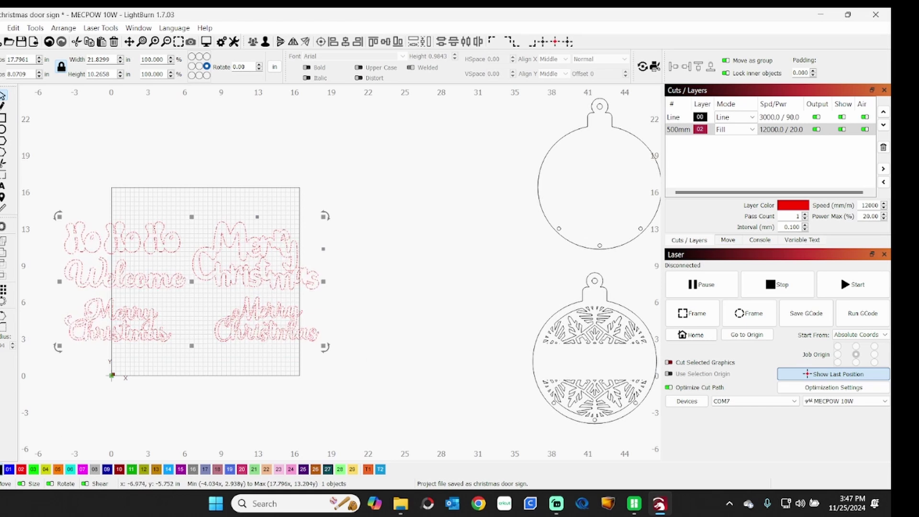
click(2, 469)
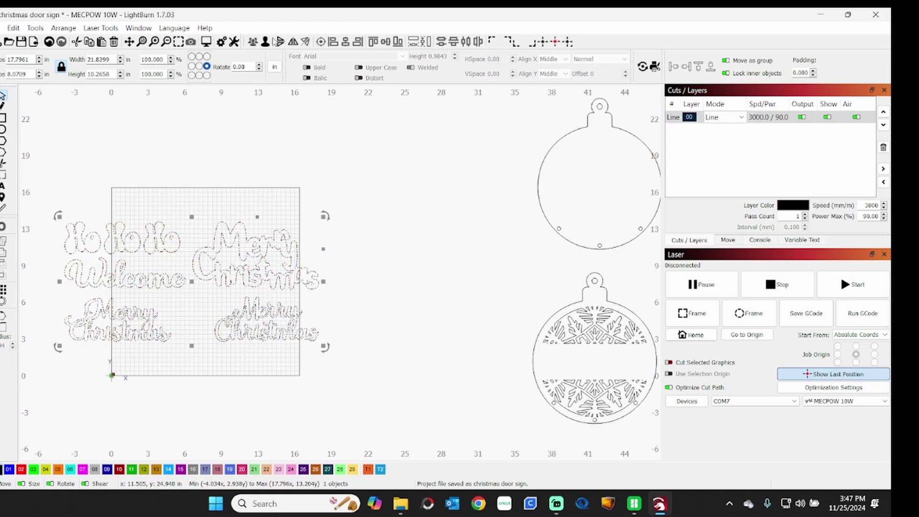
click(266, 43)
click(363, 274)
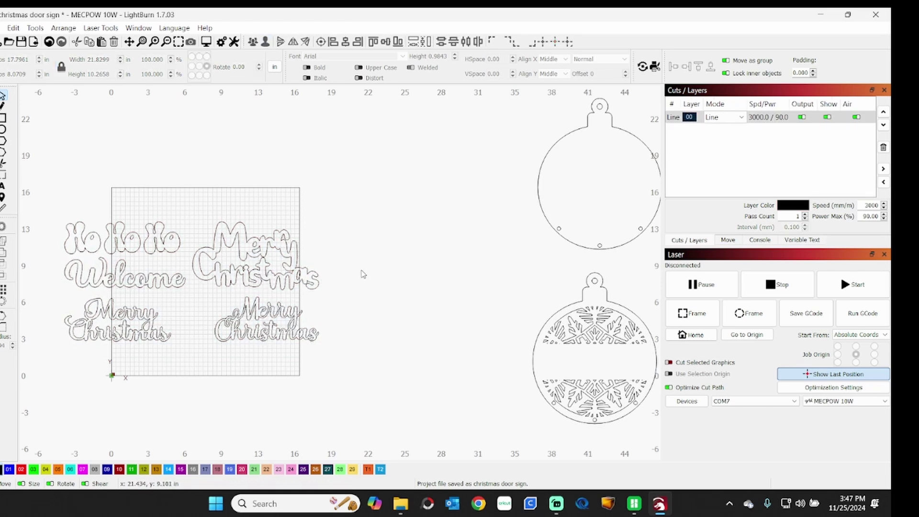
drag(354, 218, 196, 301)
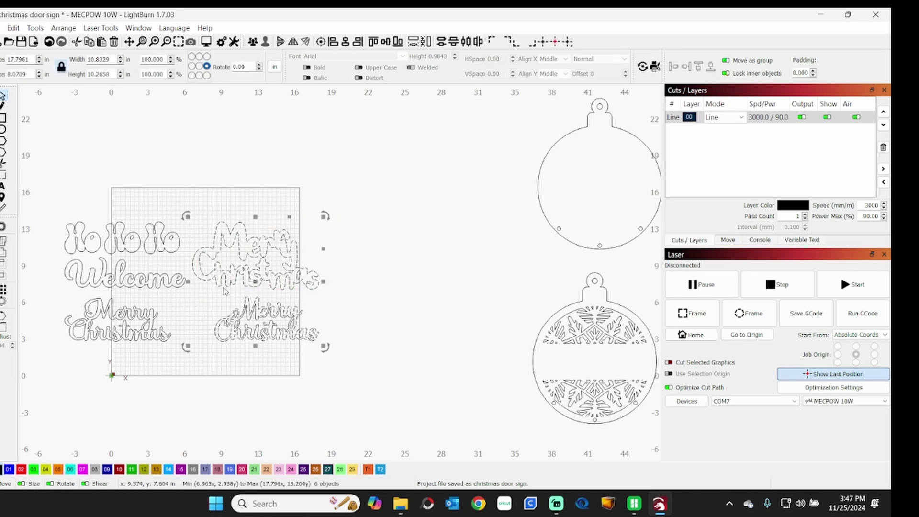
click(357, 209)
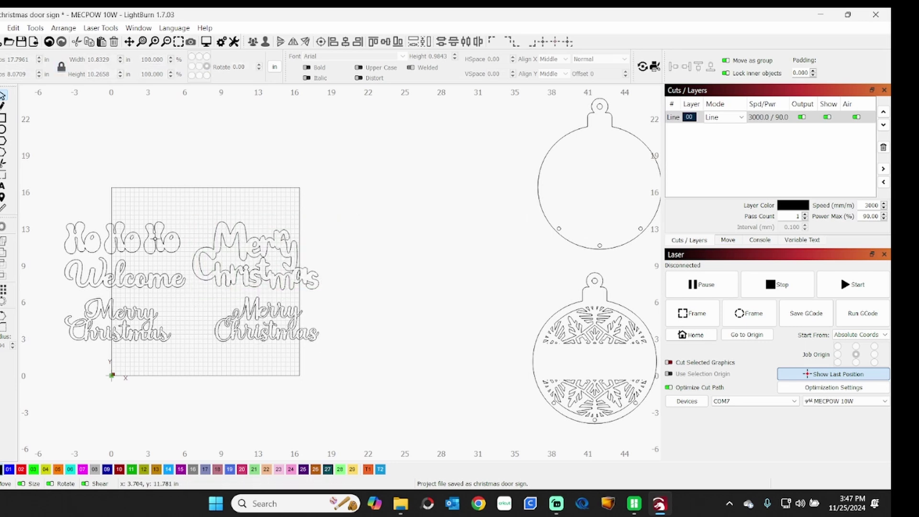
- Move two Merry Christmas designs right of the bed and group each one
drag(185, 260, 329, 301)
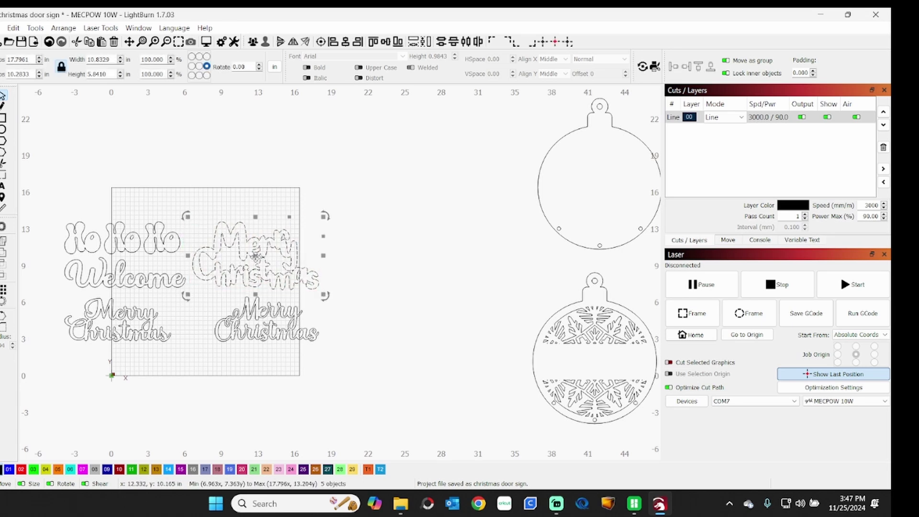
drag(255, 258, 434, 214)
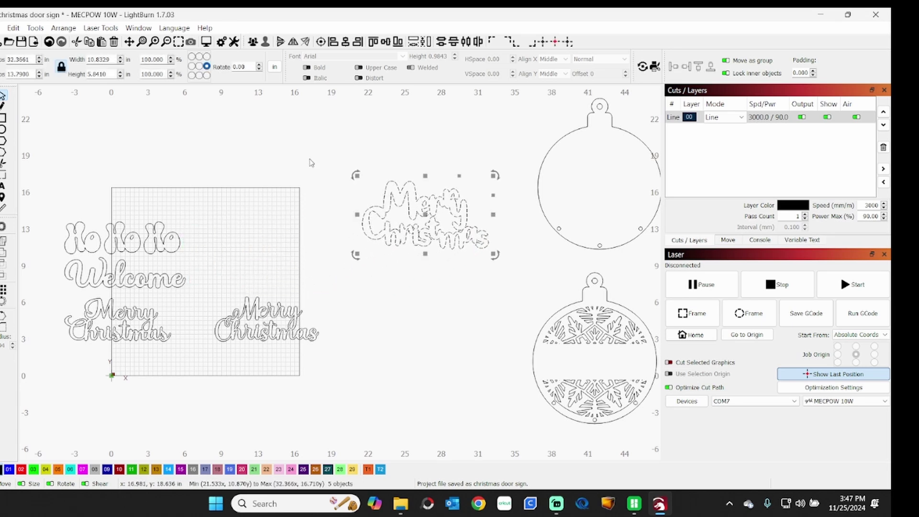
click(252, 44)
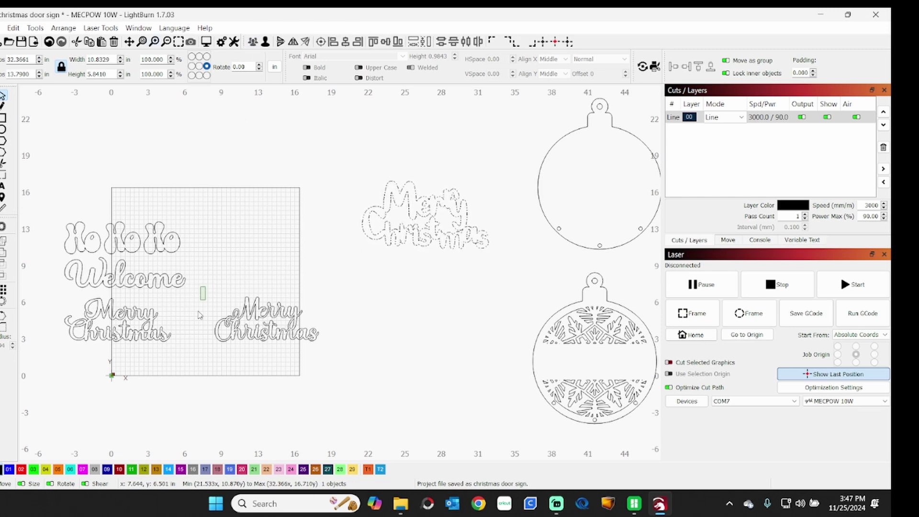
drag(204, 286, 376, 376)
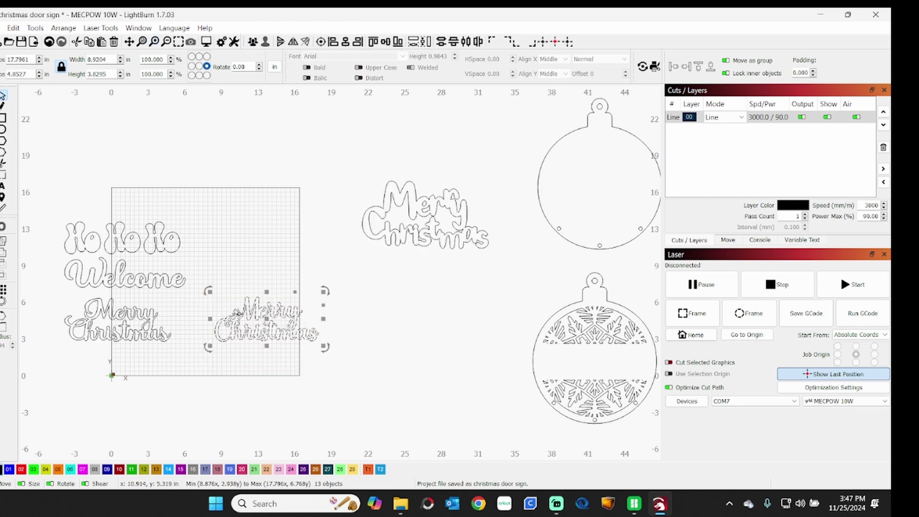
drag(268, 322, 440, 308)
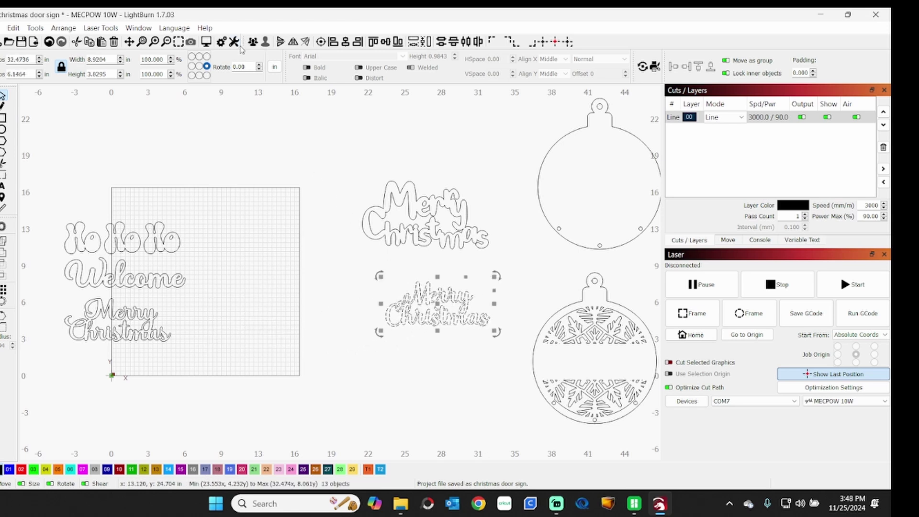
key(ctrl+g)
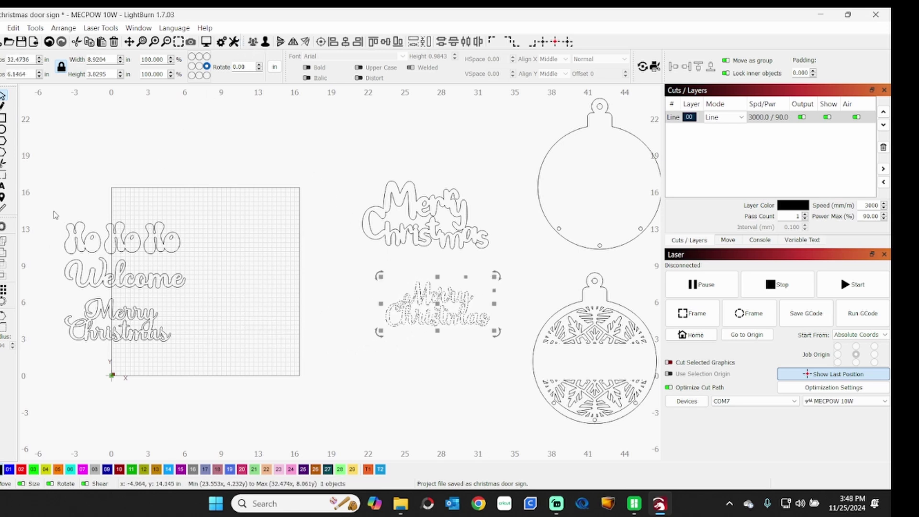
- Stack Ho Ho Ho, Welcome and the last Merry Christmas to the right of the bed
drag(54, 215, 199, 268)
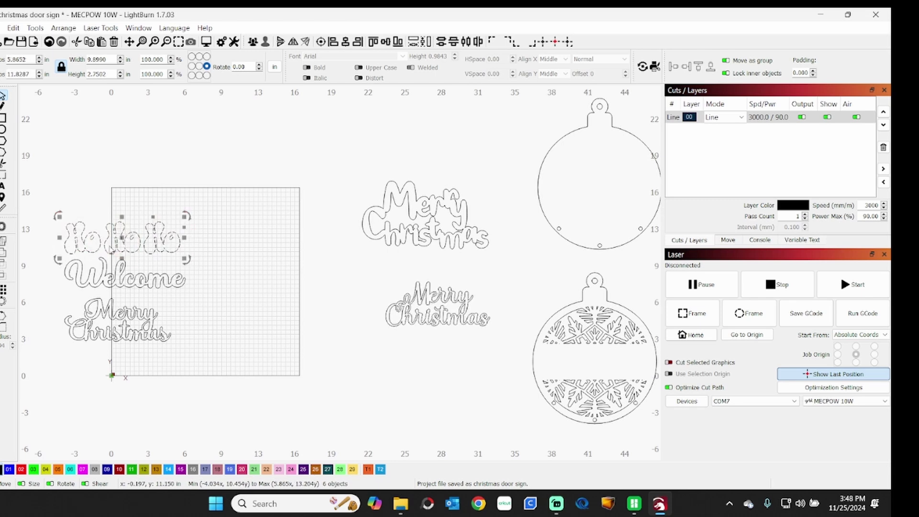
drag(122, 238, 439, 146)
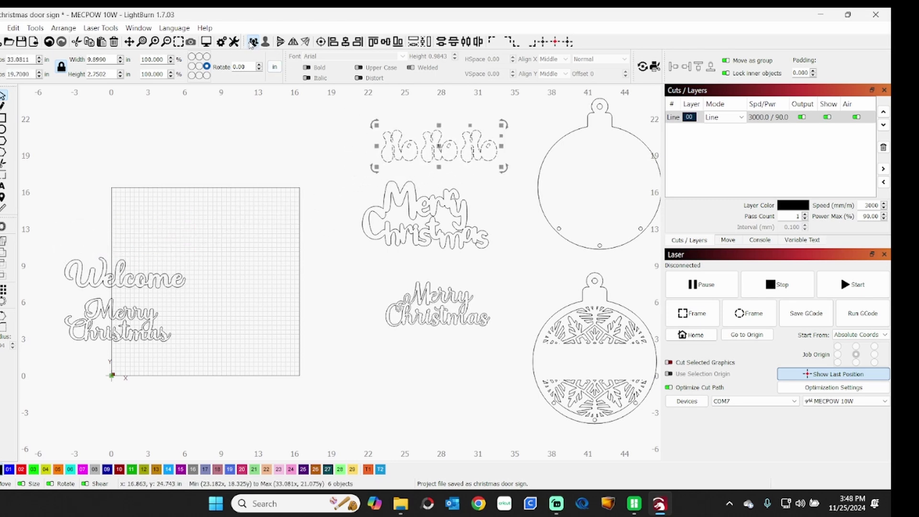
drag(40, 253, 206, 309)
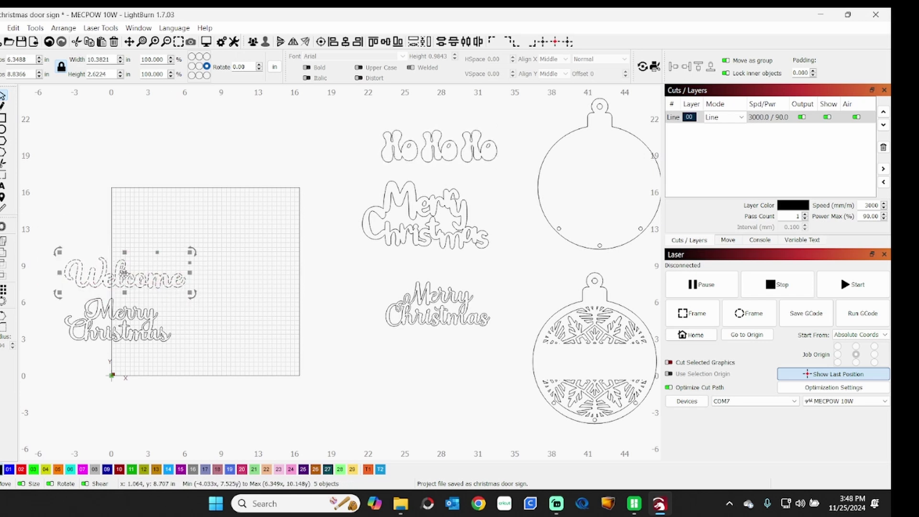
drag(124, 273, 436, 353)
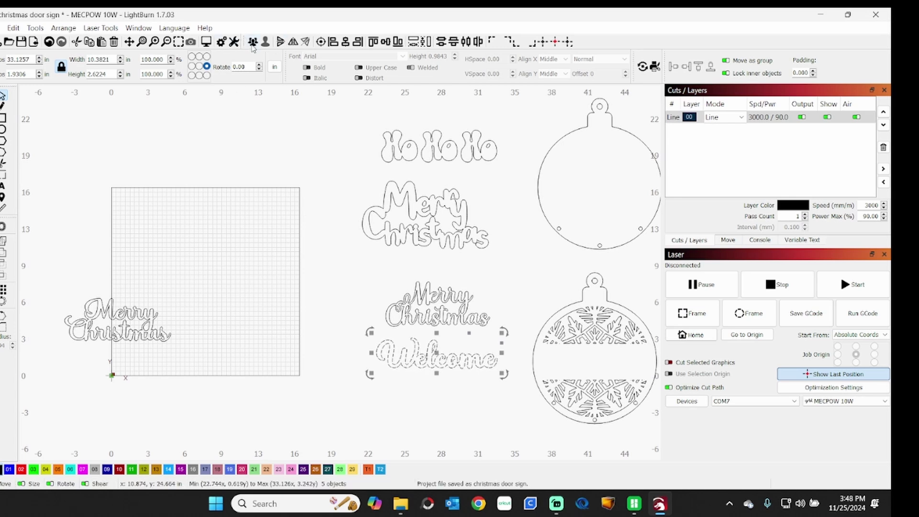
click(91, 311)
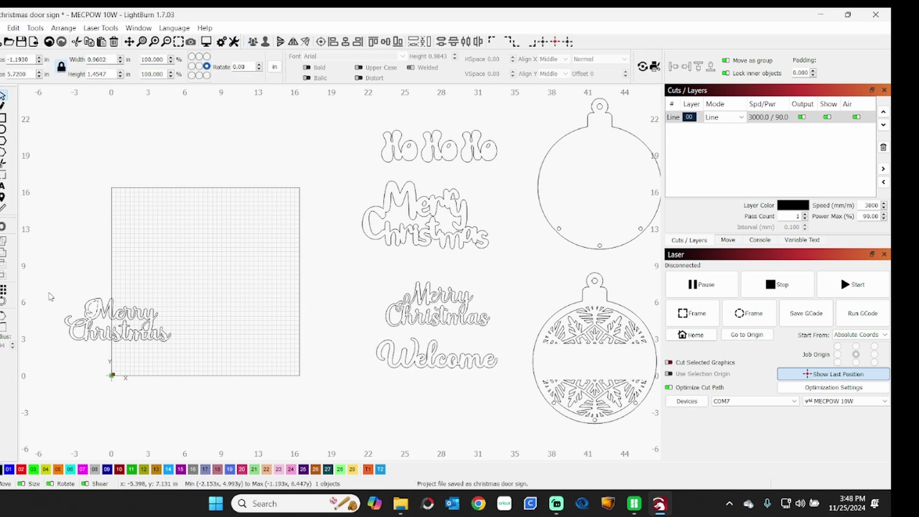
drag(48, 290, 193, 361)
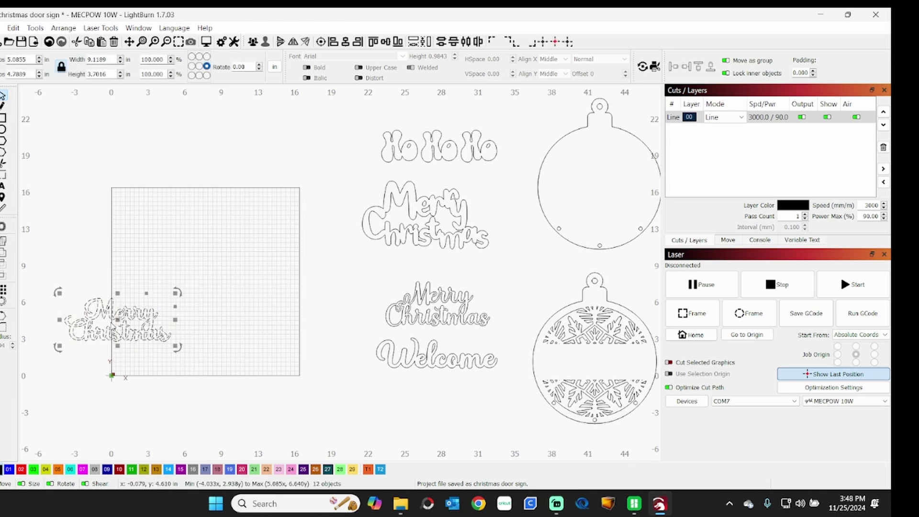
drag(119, 317, 437, 409)
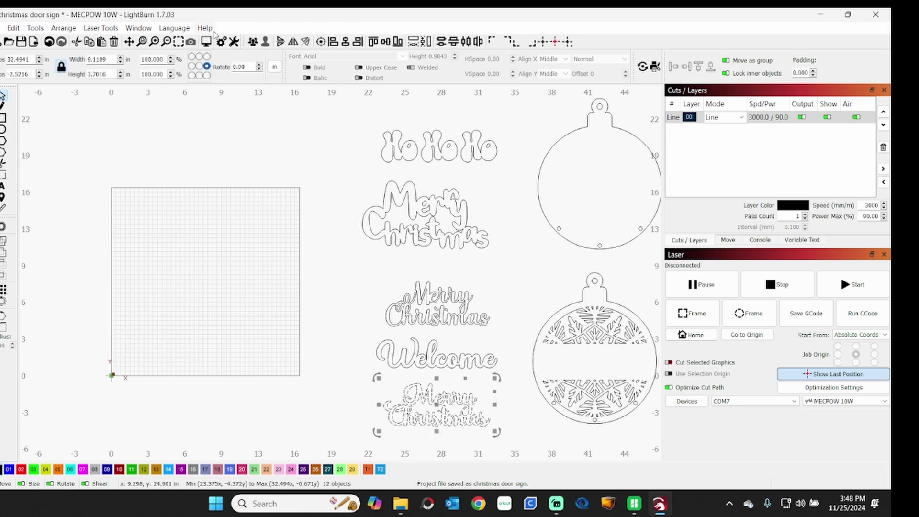
- Group the bottom Merry Christmas pieces into one object and deselect it
click(253, 42)
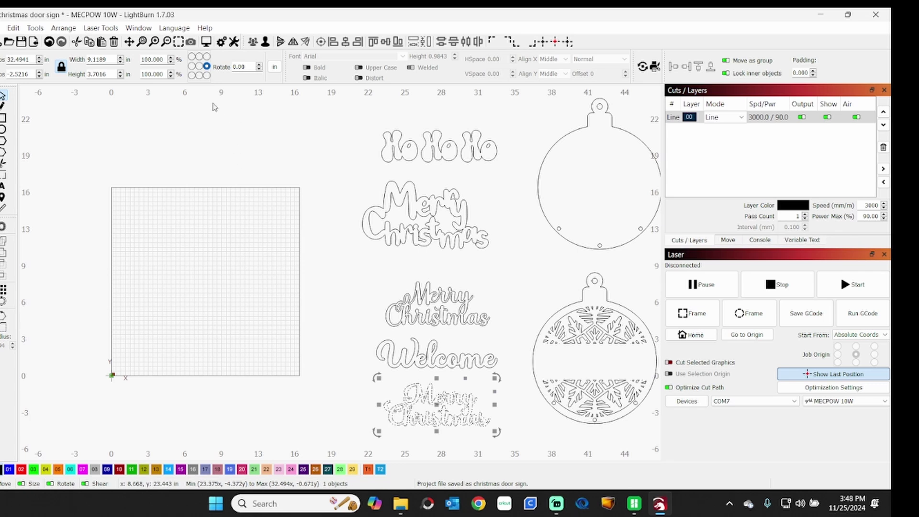
click(72, 152)
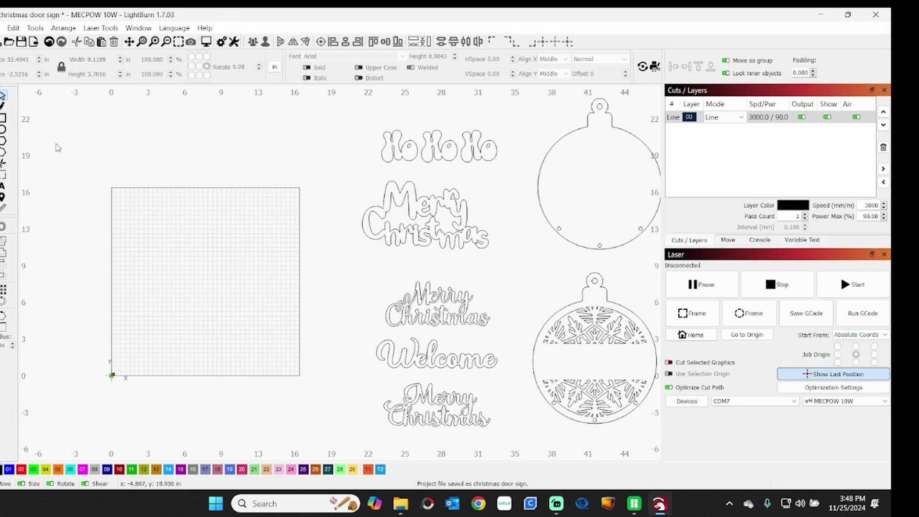
- Import the Christmas_ornaments SVG and drag its 15.27 × 13.93 in design grid onto the work area
click(34, 43)
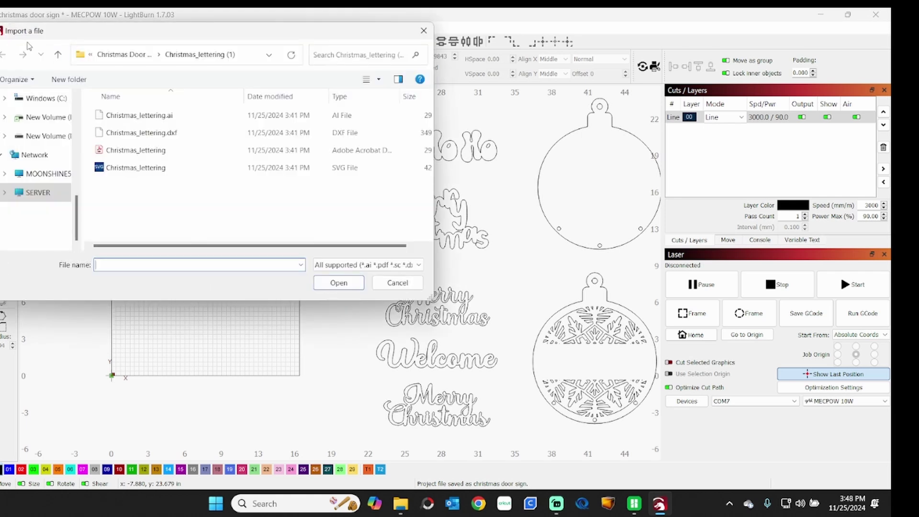
click(60, 58)
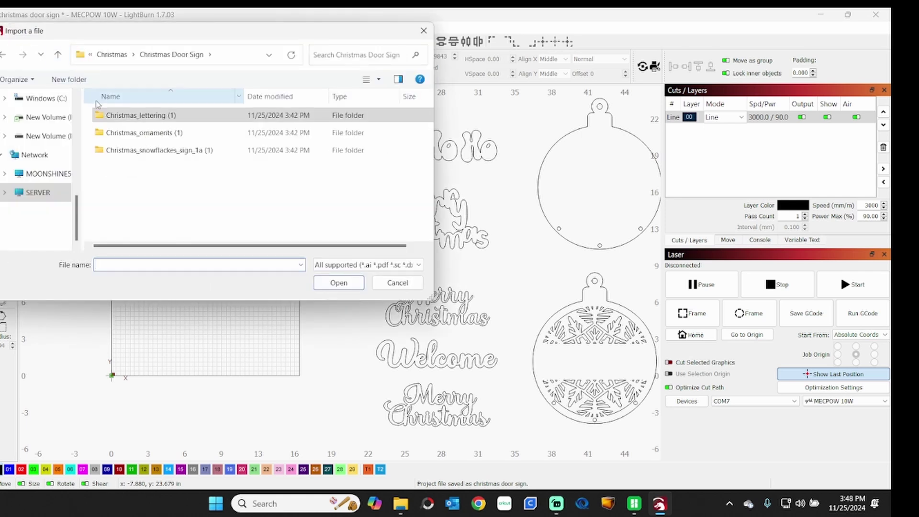
click(119, 136)
double_click(120, 136)
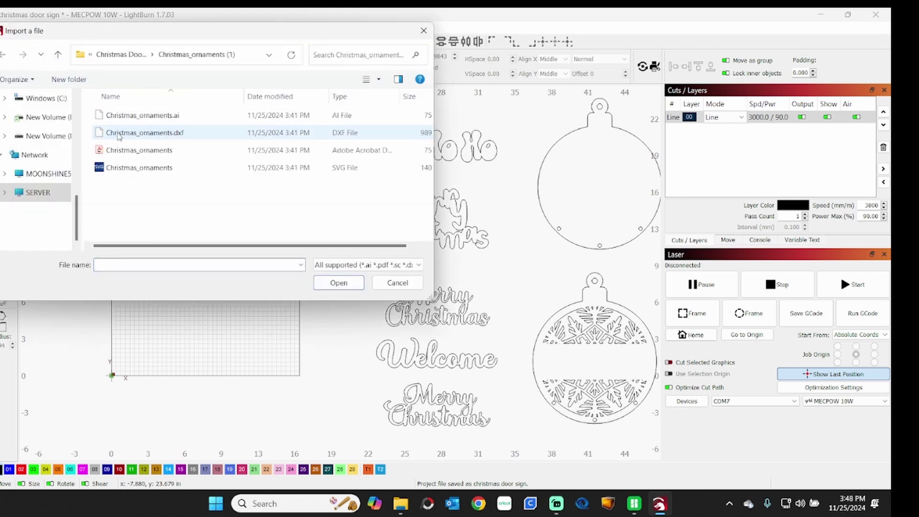
double_click(135, 168)
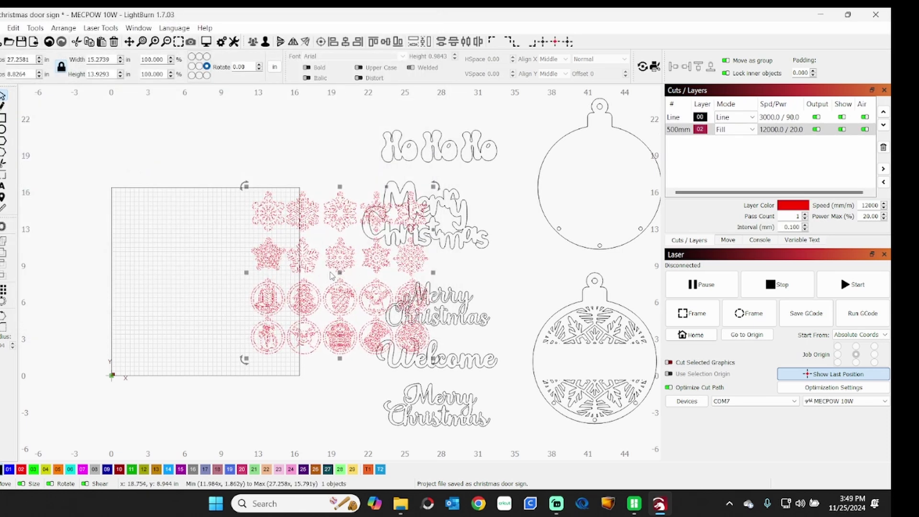
drag(348, 278, 207, 283)
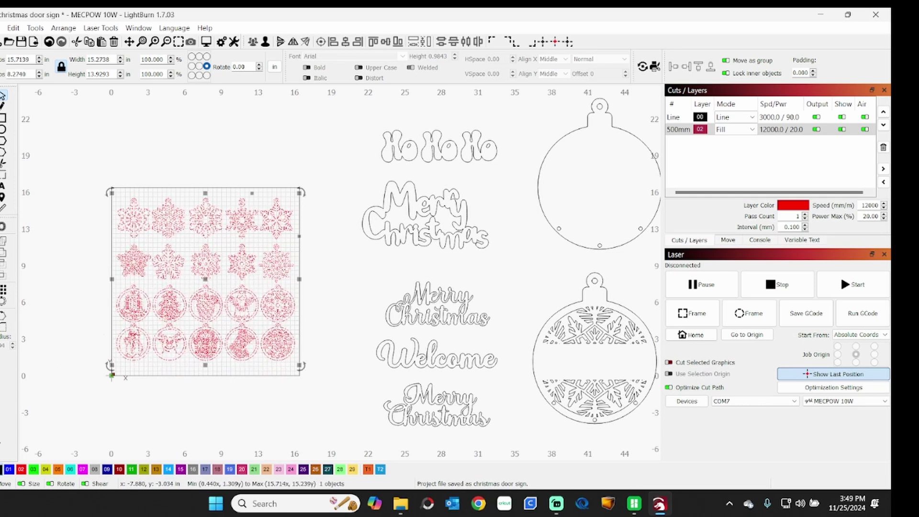
- Put the ornament designs on Line layer 00 and ungroup them
click(2, 470)
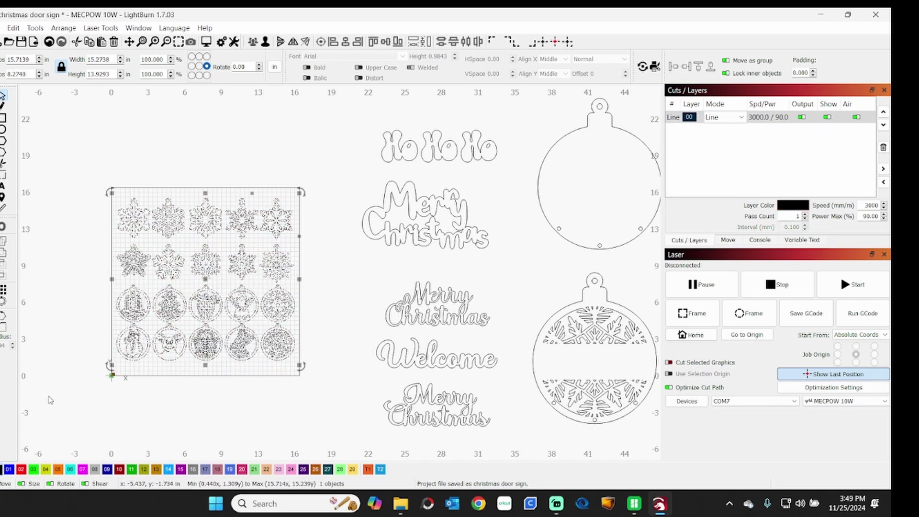
click(265, 42)
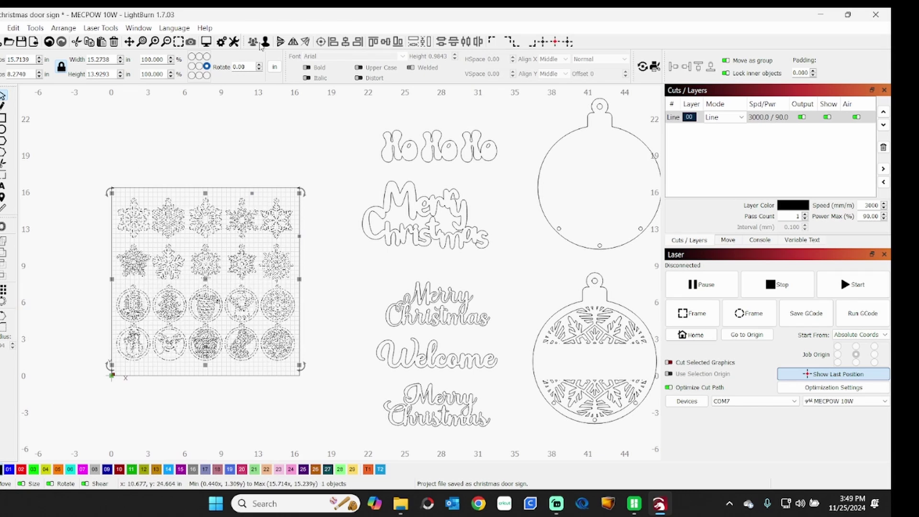
click(93, 191)
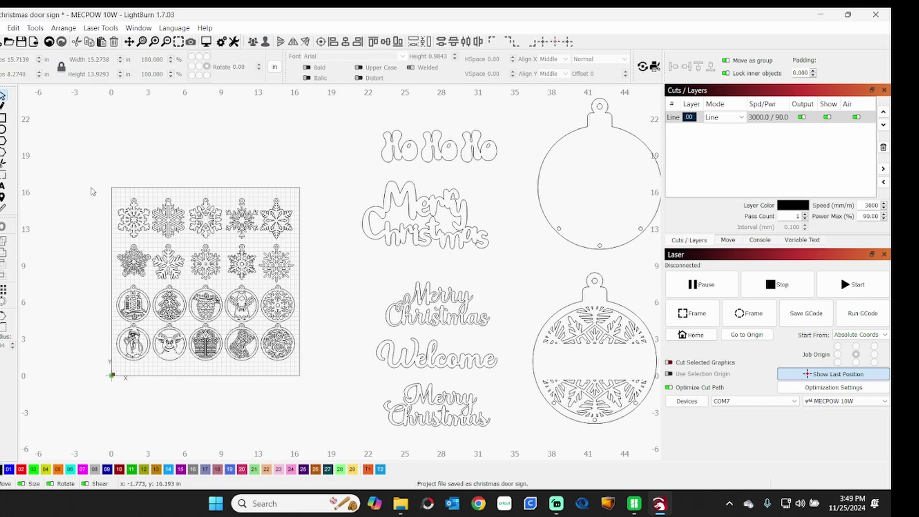
- Move the snowflakes and round ornaments off the work area grid, beside Ho Ho Ho
drag(95, 185, 160, 235)
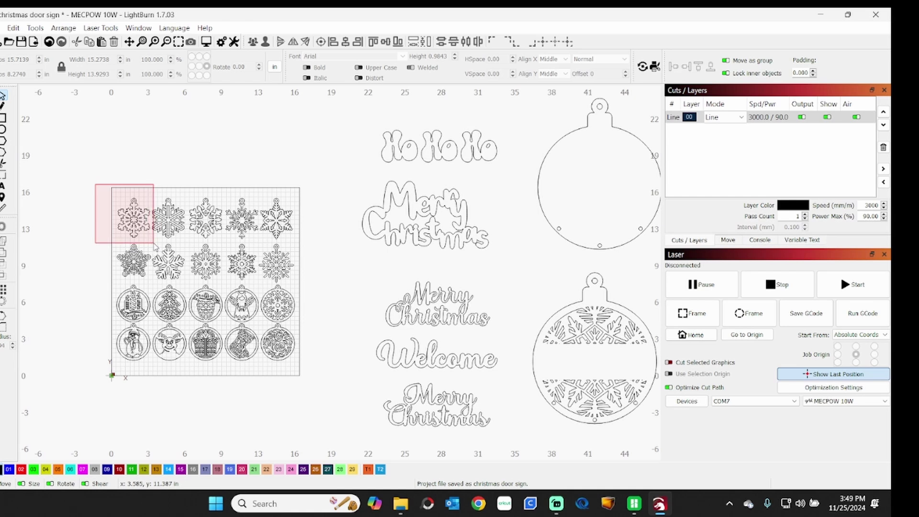
drag(154, 246, 154, 245)
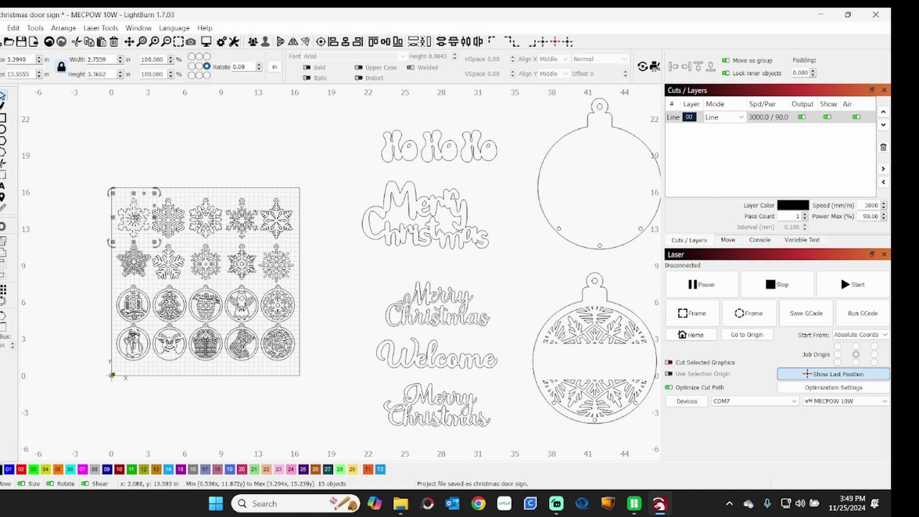
drag(137, 217, 351, 135)
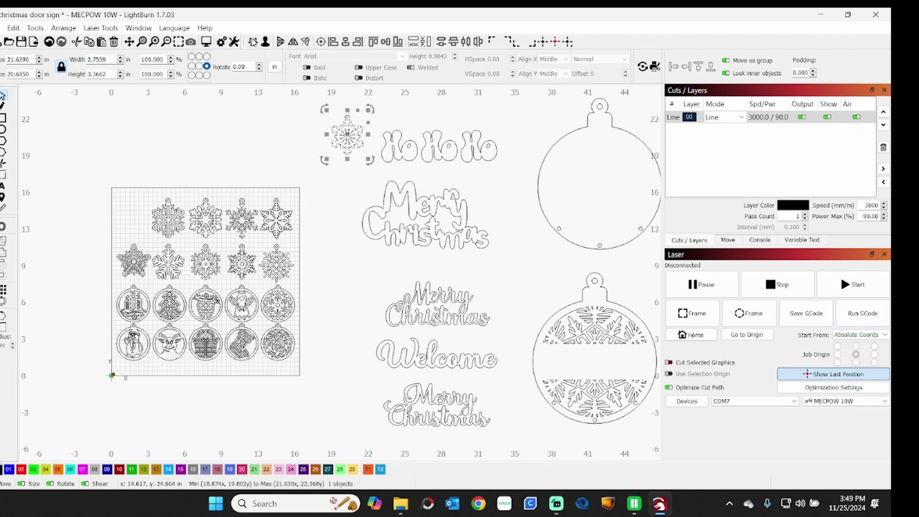
drag(148, 177, 292, 131)
click(176, 153)
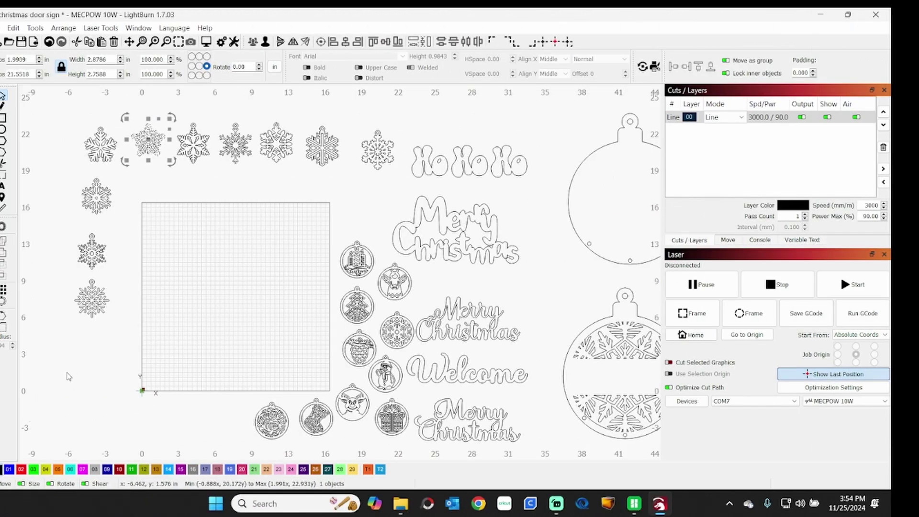
key(Escape)
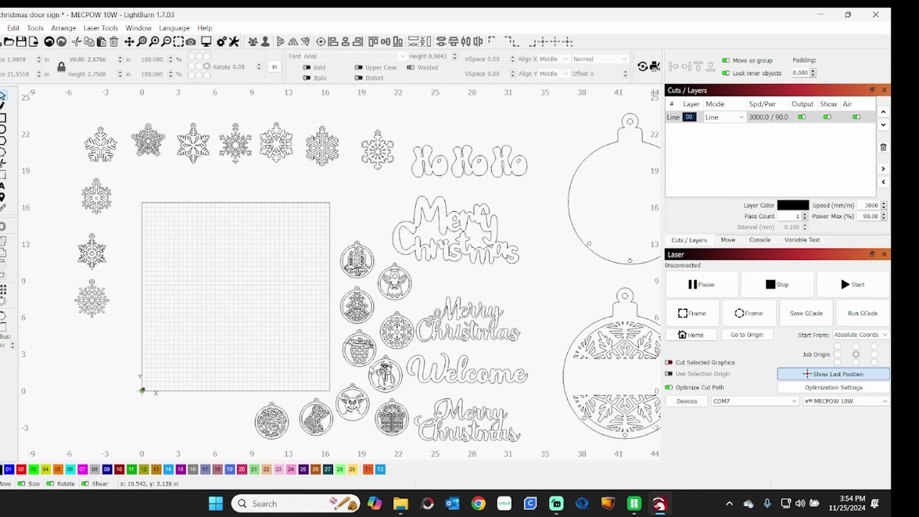
- Drag the 2.88 × 3.18 in snowman ornament onto the work area and zoom in on it
click(387, 377)
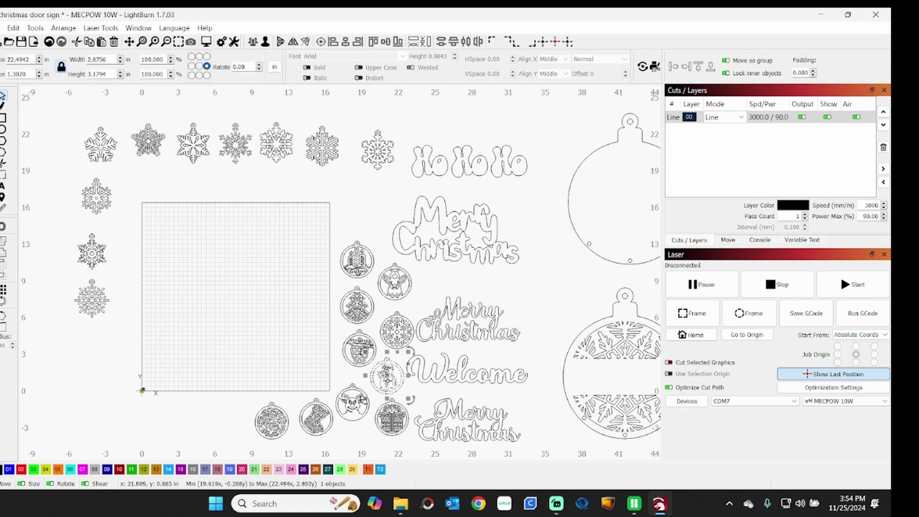
drag(387, 378, 238, 314)
scroll(238, 313, up, 5)
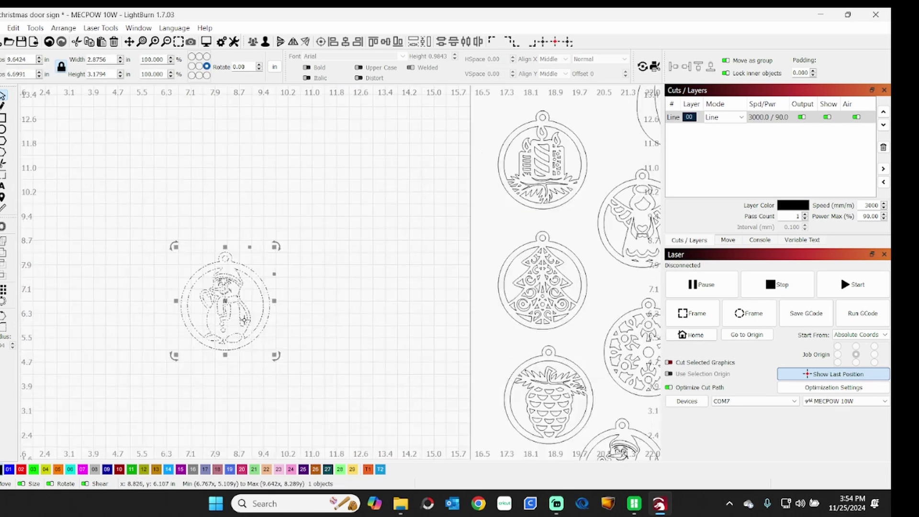
click(527, 237)
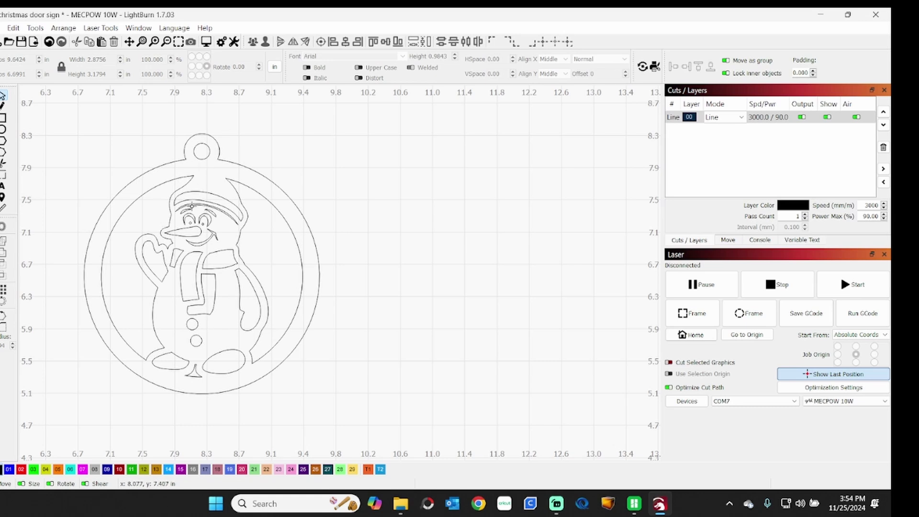
- Ungroup the snowman ornament and delete the two crescent shapes on either side
click(190, 204)
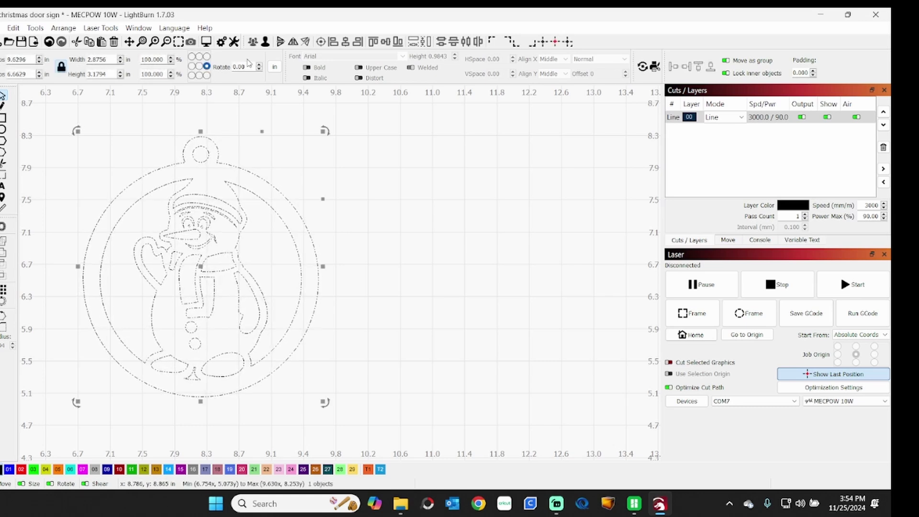
click(265, 43)
click(370, 360)
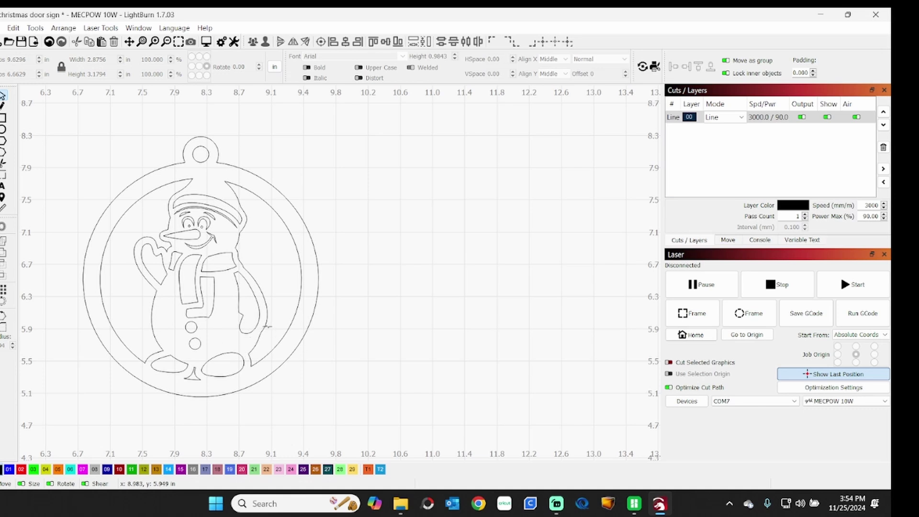
click(258, 337)
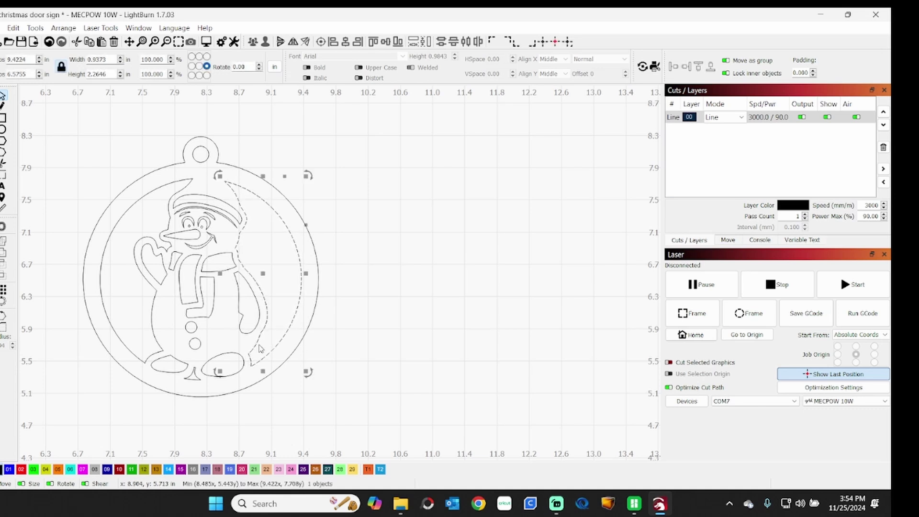
key(Delete)
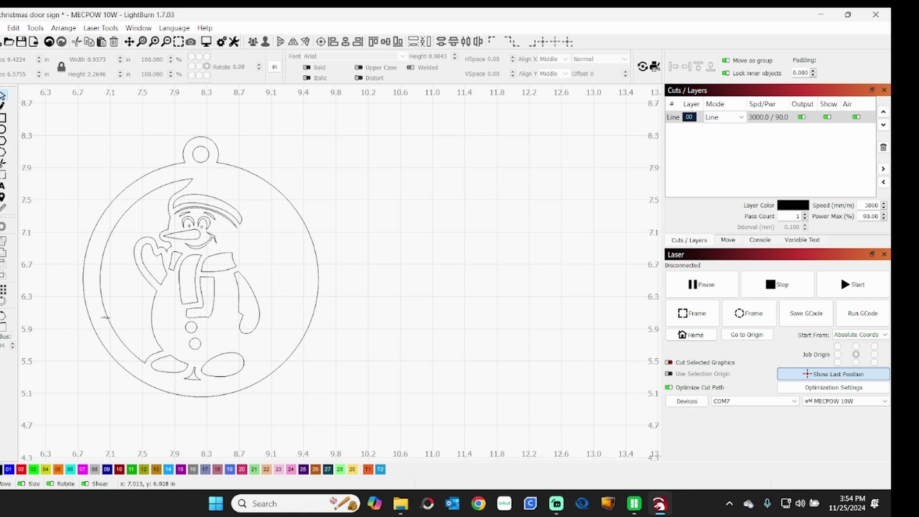
click(106, 315)
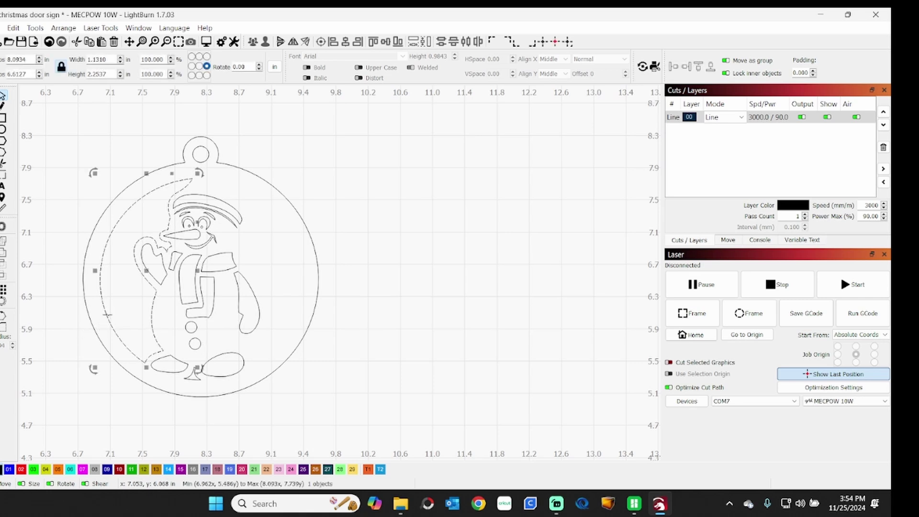
key(Delete)
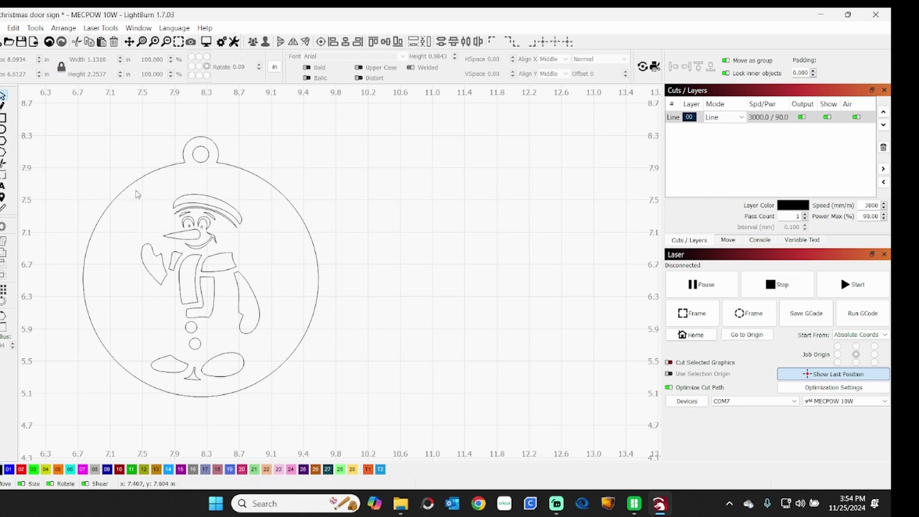
- Delete the snowman figure and its three feet shapes
drag(139, 192, 272, 363)
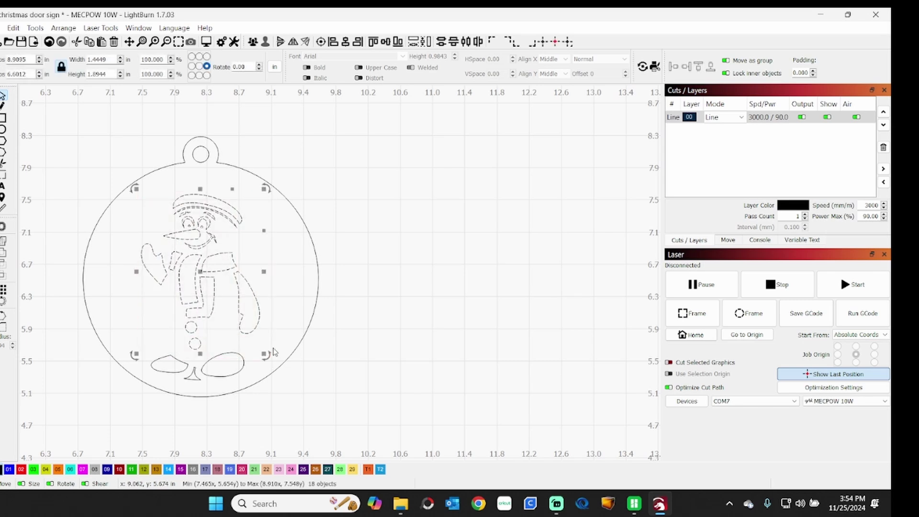
key(Delete)
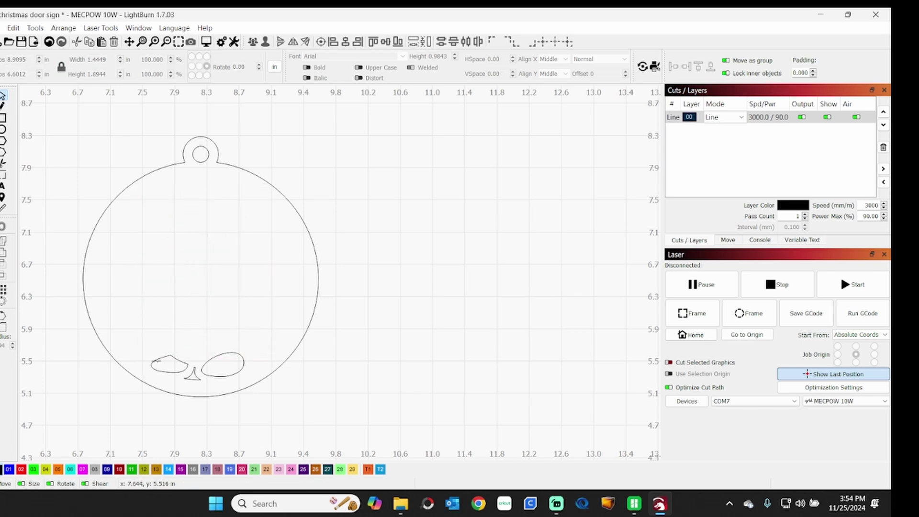
drag(145, 346, 248, 385)
key(Delete)
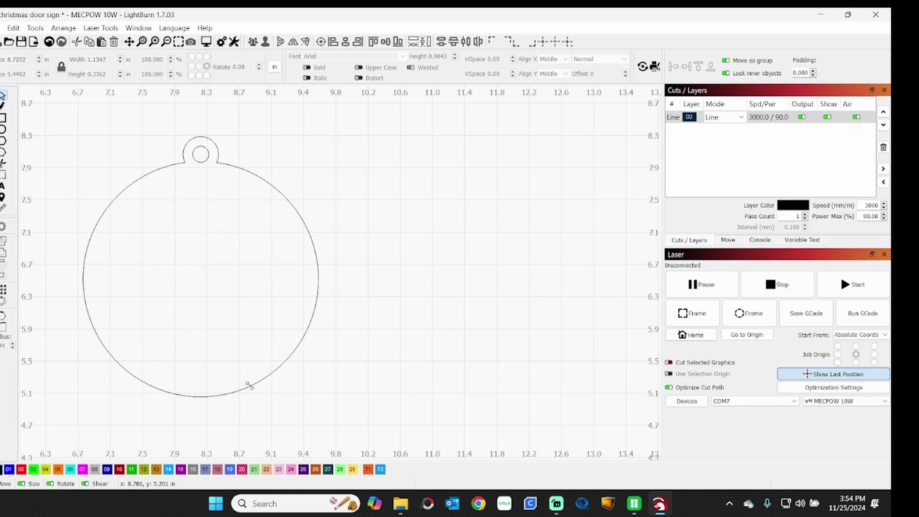
- Group the remaining ornament circle outline and hanging loop into one object
drag(64, 106, 404, 441)
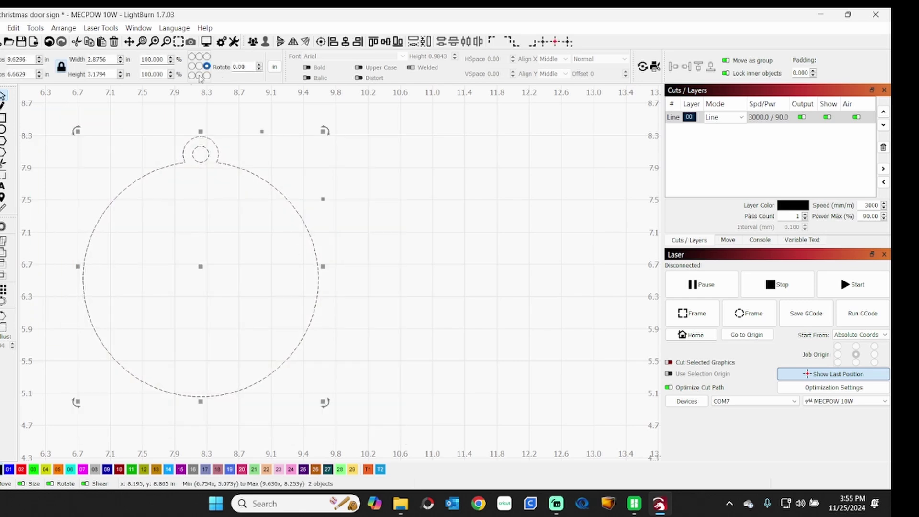
click(254, 43)
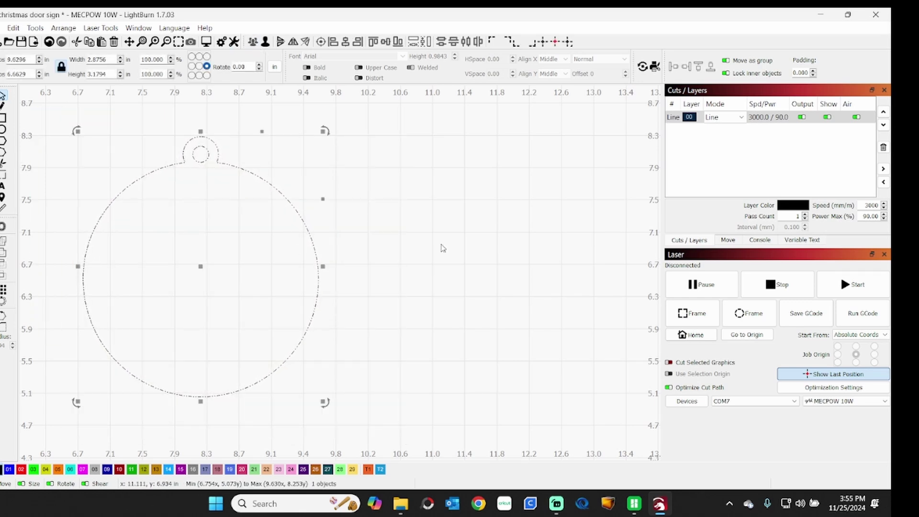
click(481, 297)
scroll(428, 360, down, 5)
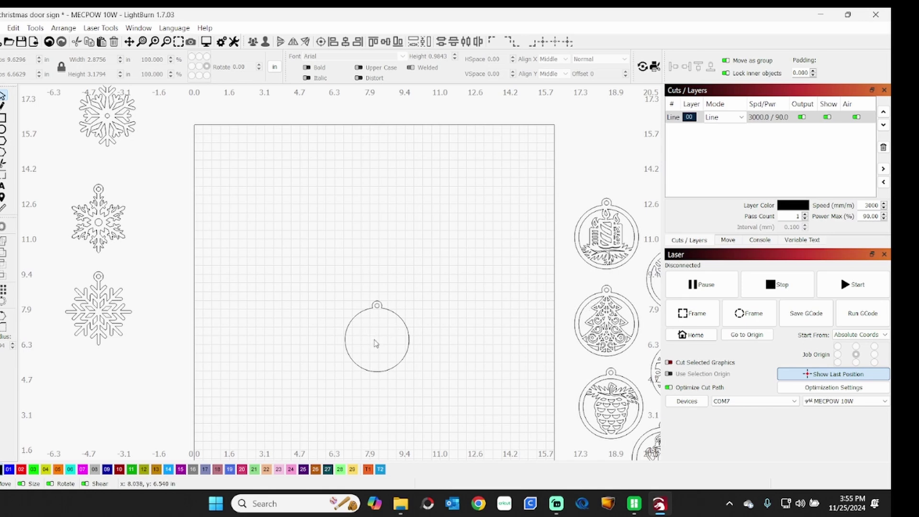
drag(374, 344, 485, 268)
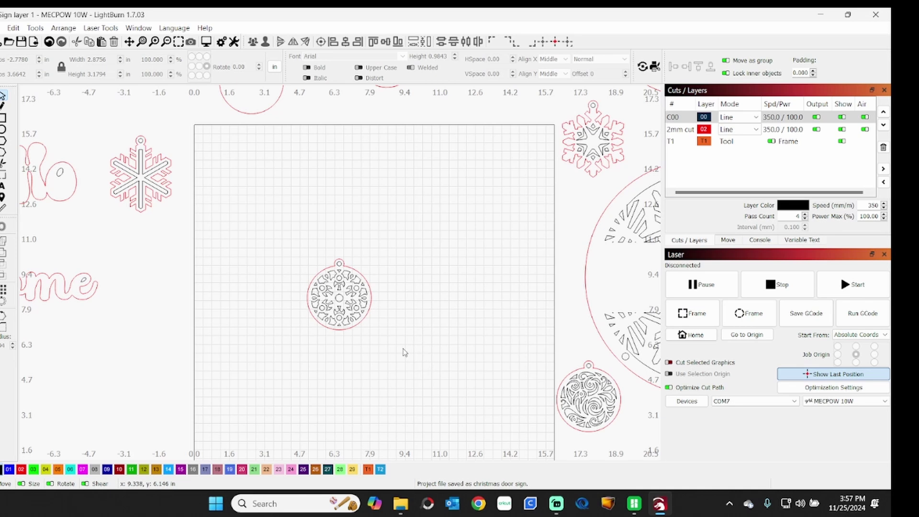
scroll(404, 352, down, 3)
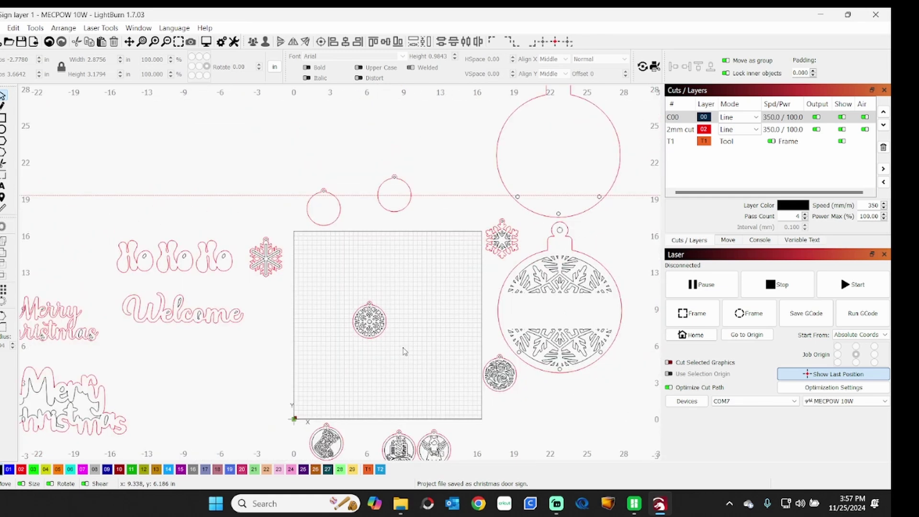
scroll(403, 352, down, 1)
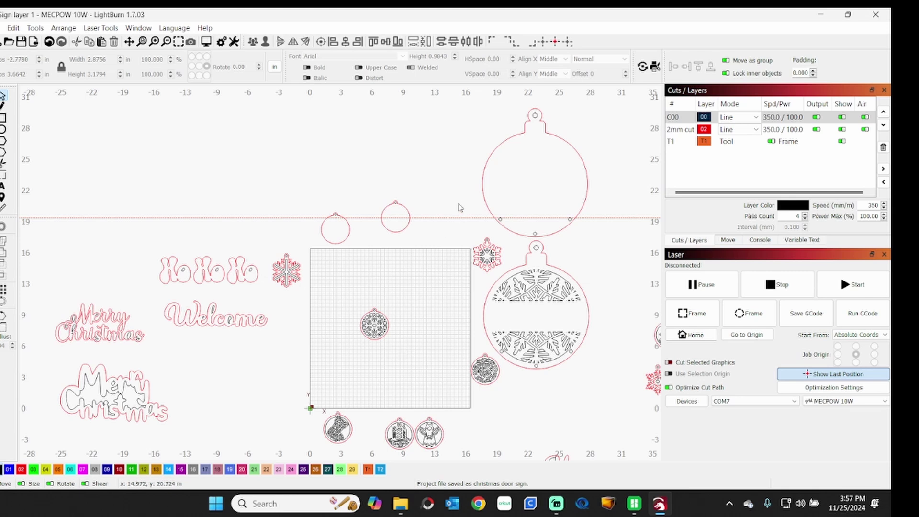
click(484, 190)
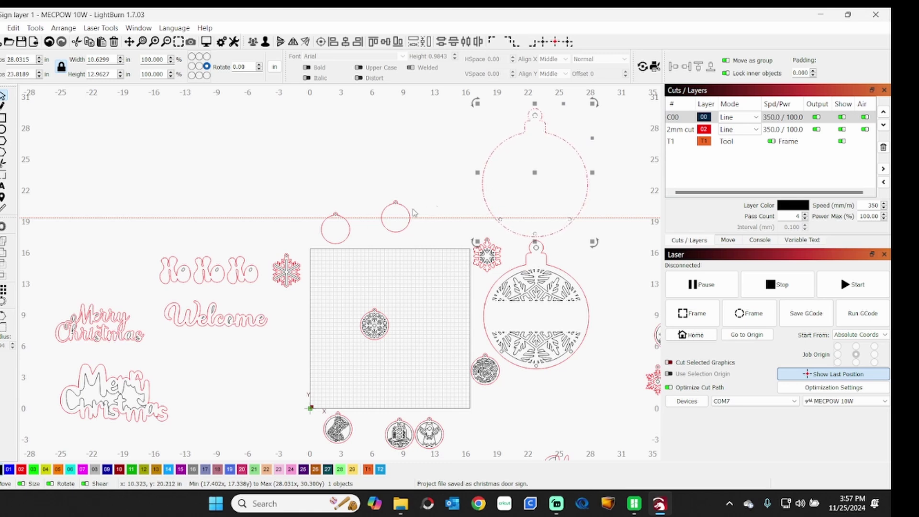
click(383, 218)
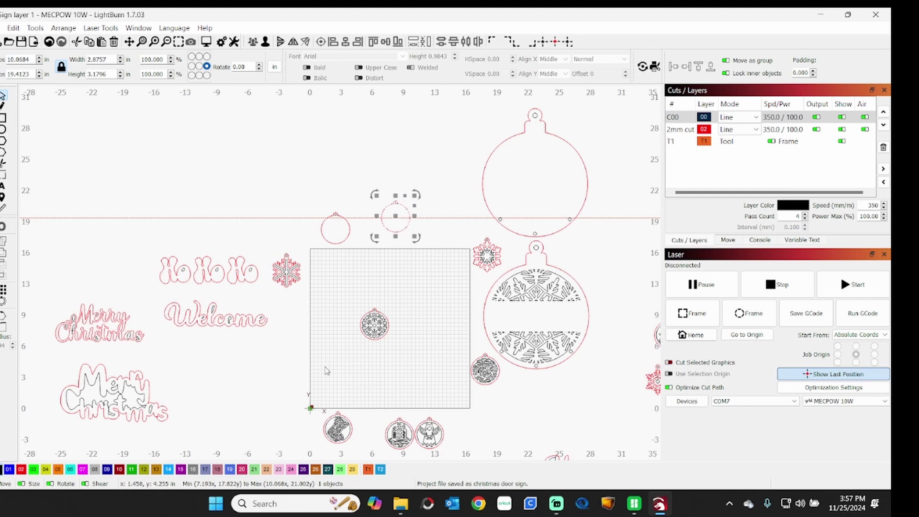
- Drag the snowflake ornament off the work area and select the 2mm cut layer
scroll(394, 350, up, 3)
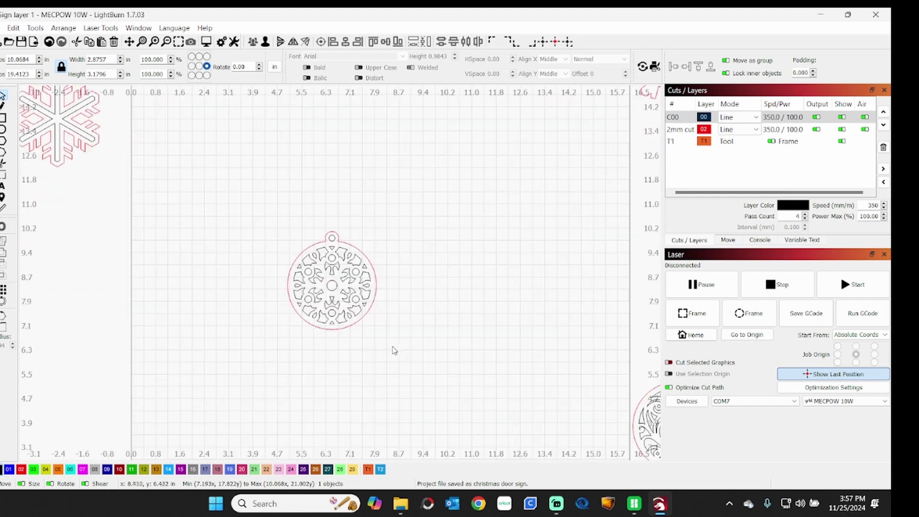
scroll(394, 350, up, 3)
scroll(384, 342, down, 2)
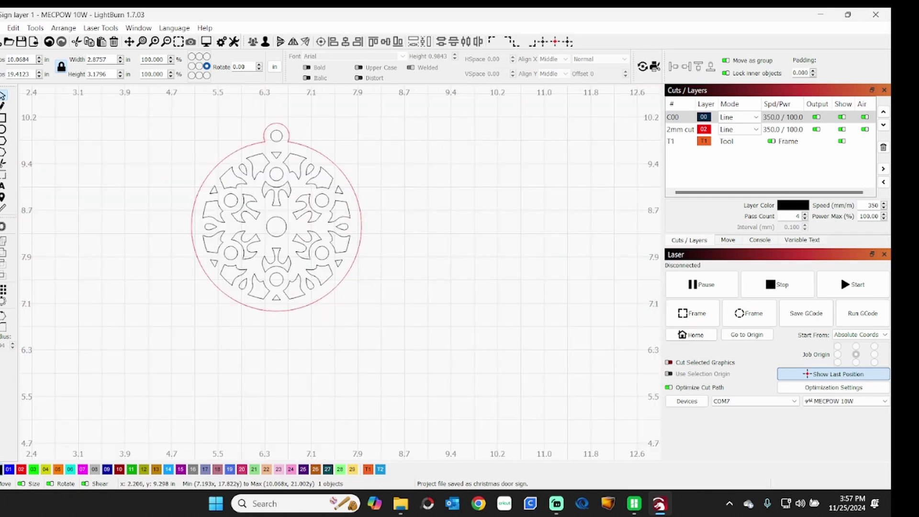
drag(87, 96, 102, 75)
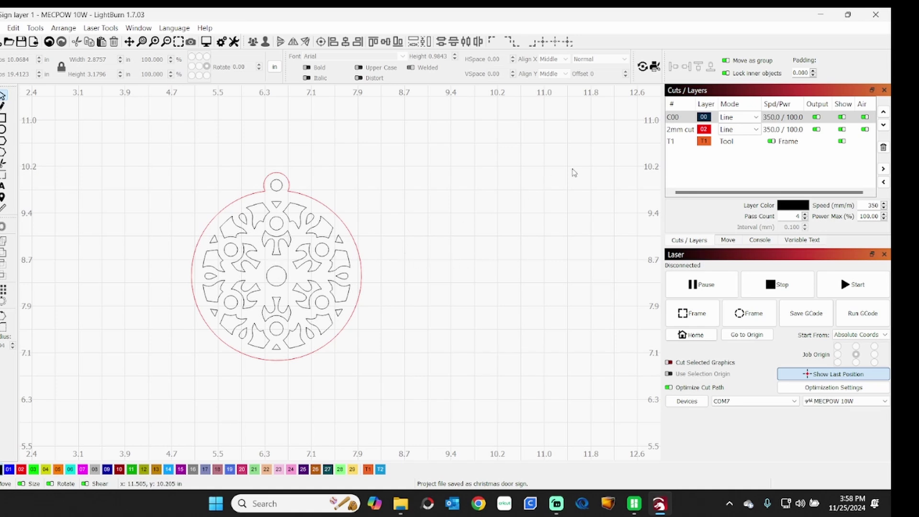
click(686, 131)
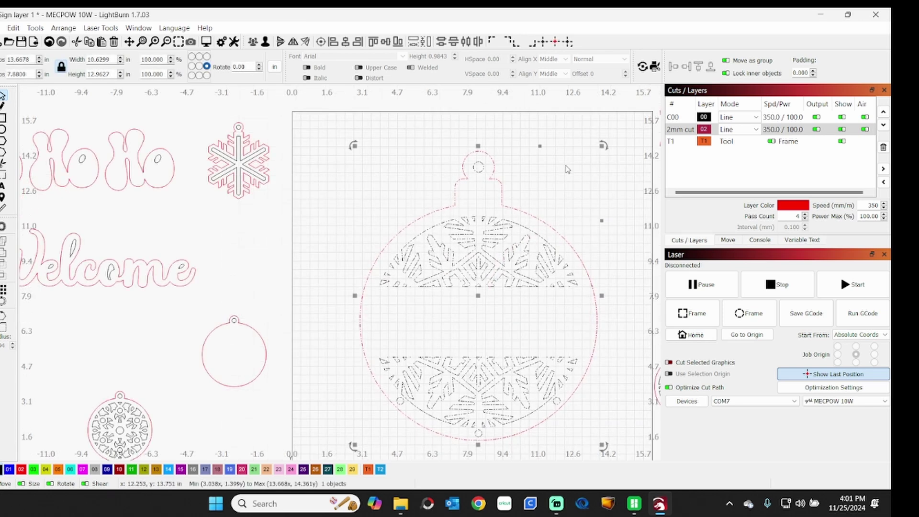
- Centre the large ornament sign front on the page
click(568, 169)
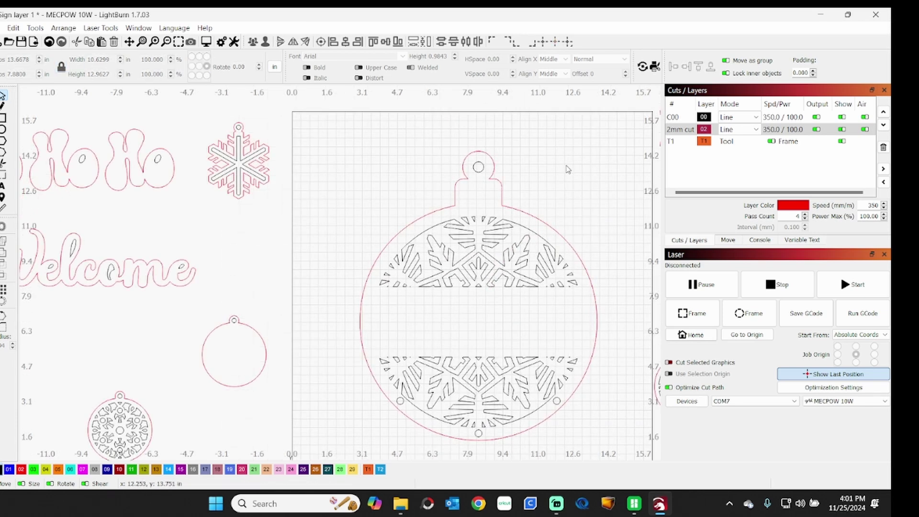
click(458, 237)
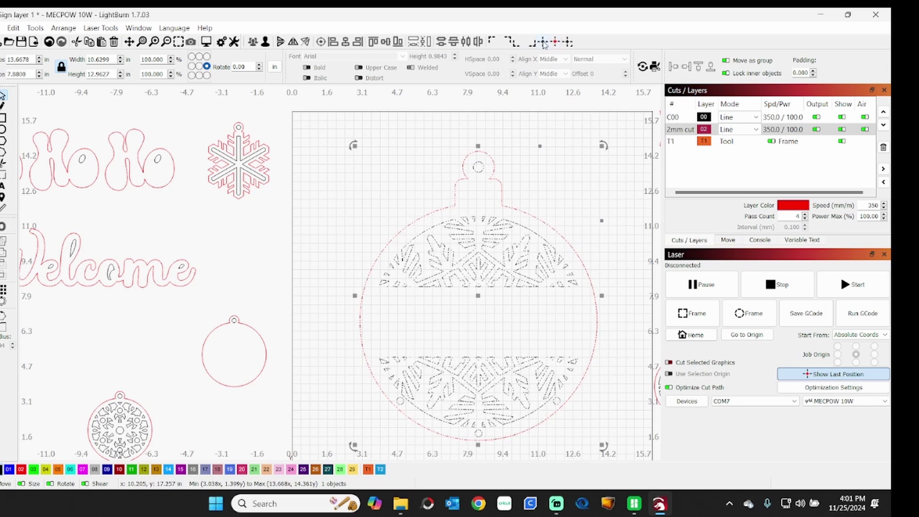
click(544, 42)
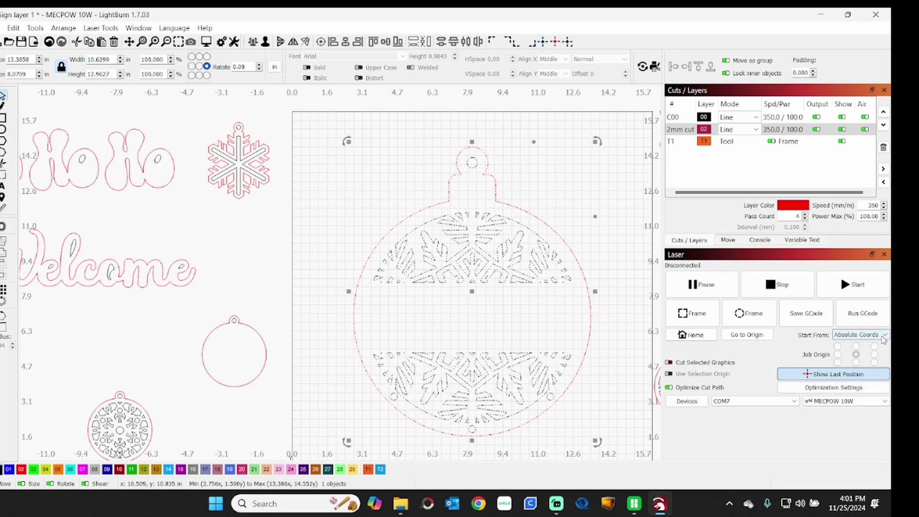
- Set Start From to Current Position and preview the job, estimated at 7:55:13
click(886, 337)
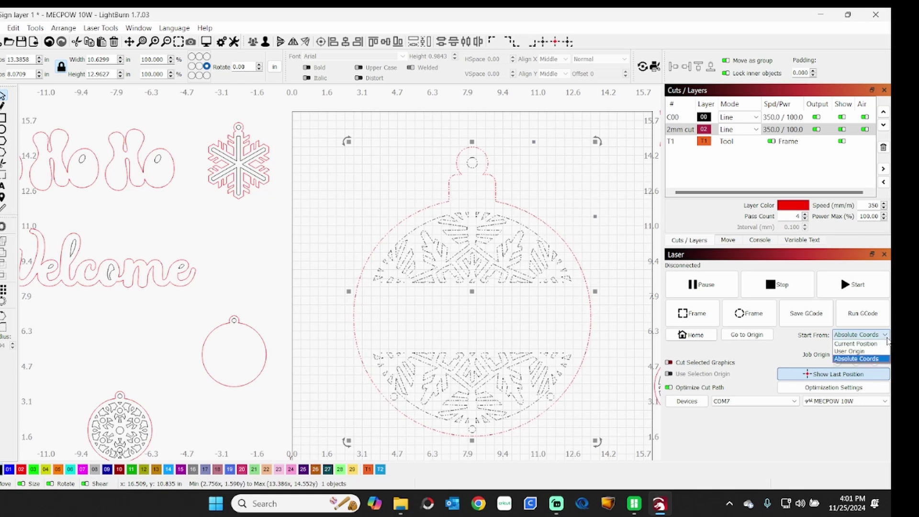
click(887, 338)
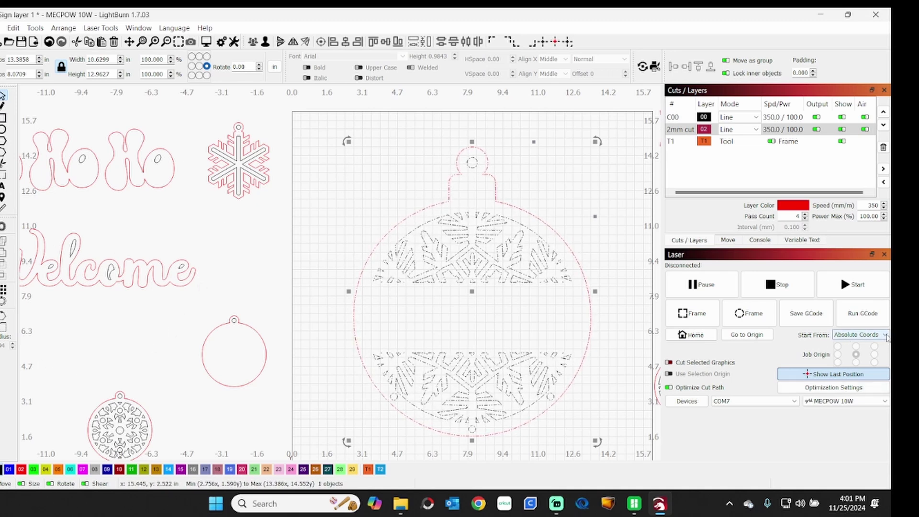
click(886, 336)
click(856, 343)
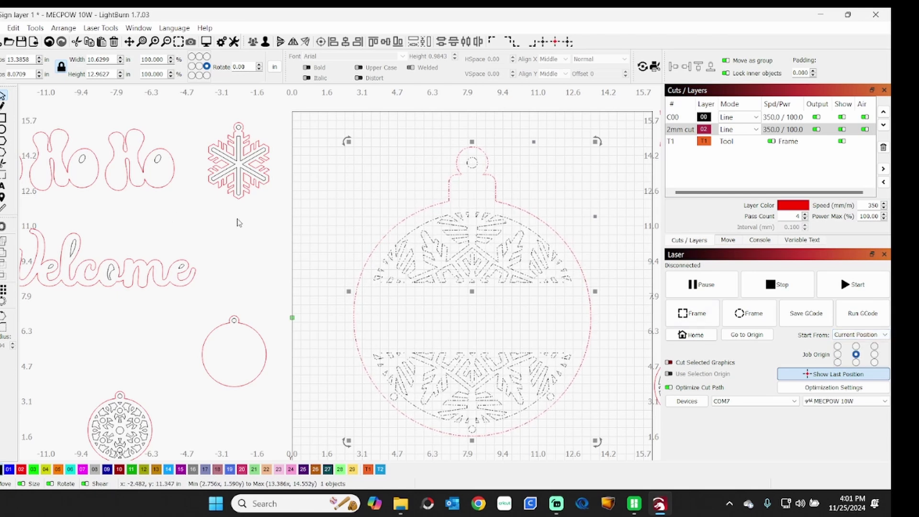
click(235, 223)
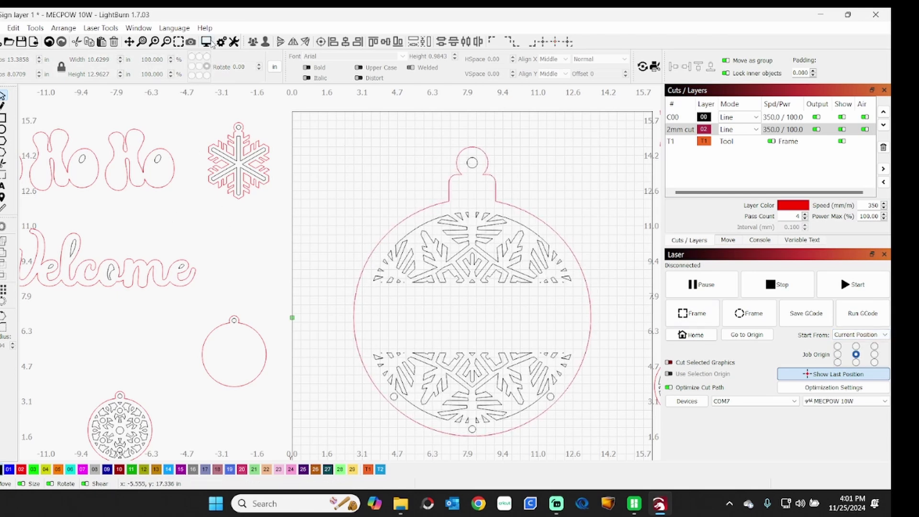
click(206, 41)
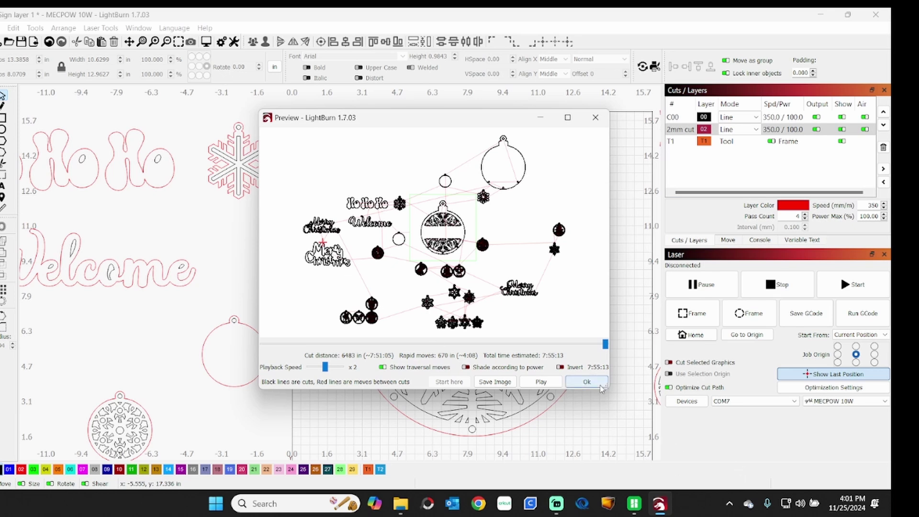
- Switch Start From to Absolute Coords and re-preview: 882 in cutting, 1:04:27 total
click(587, 382)
click(871, 335)
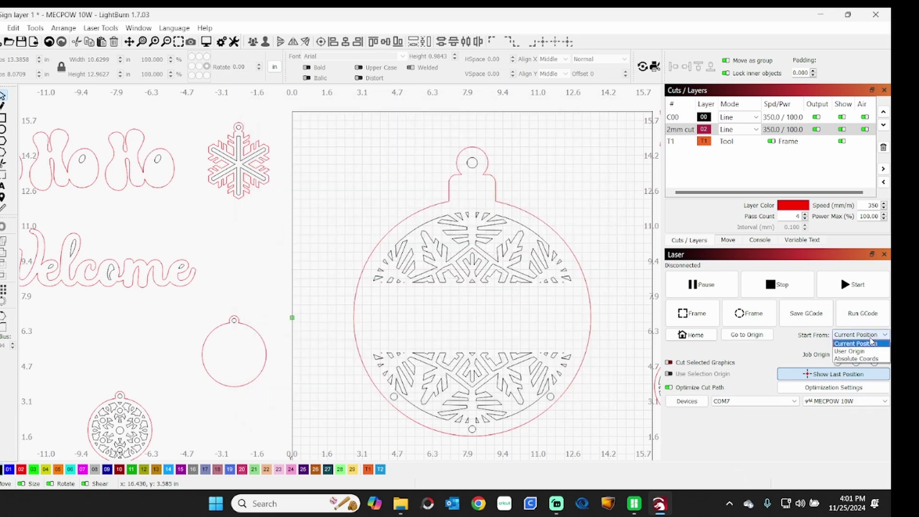
click(859, 360)
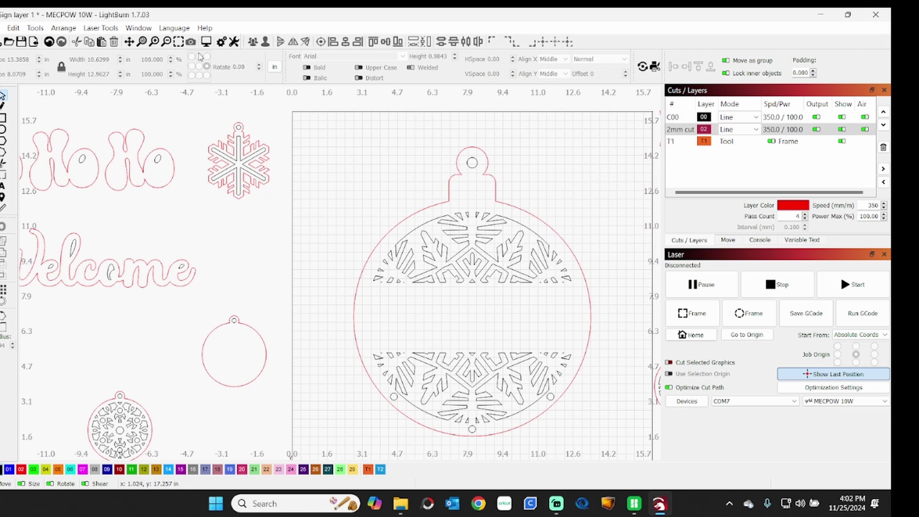
click(207, 43)
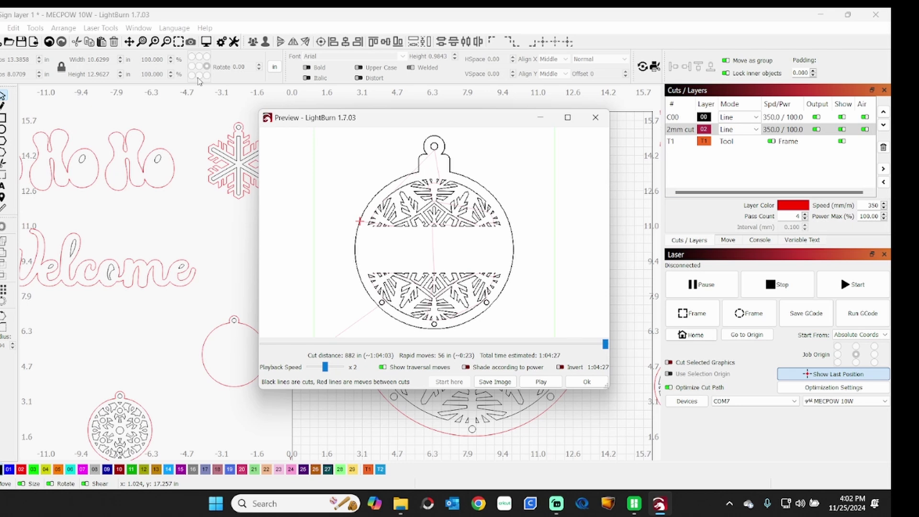
key(Escape)
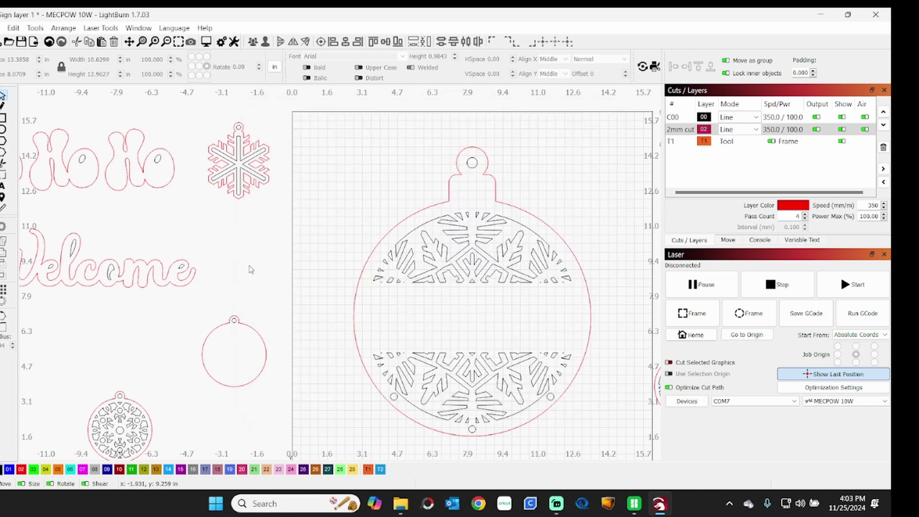